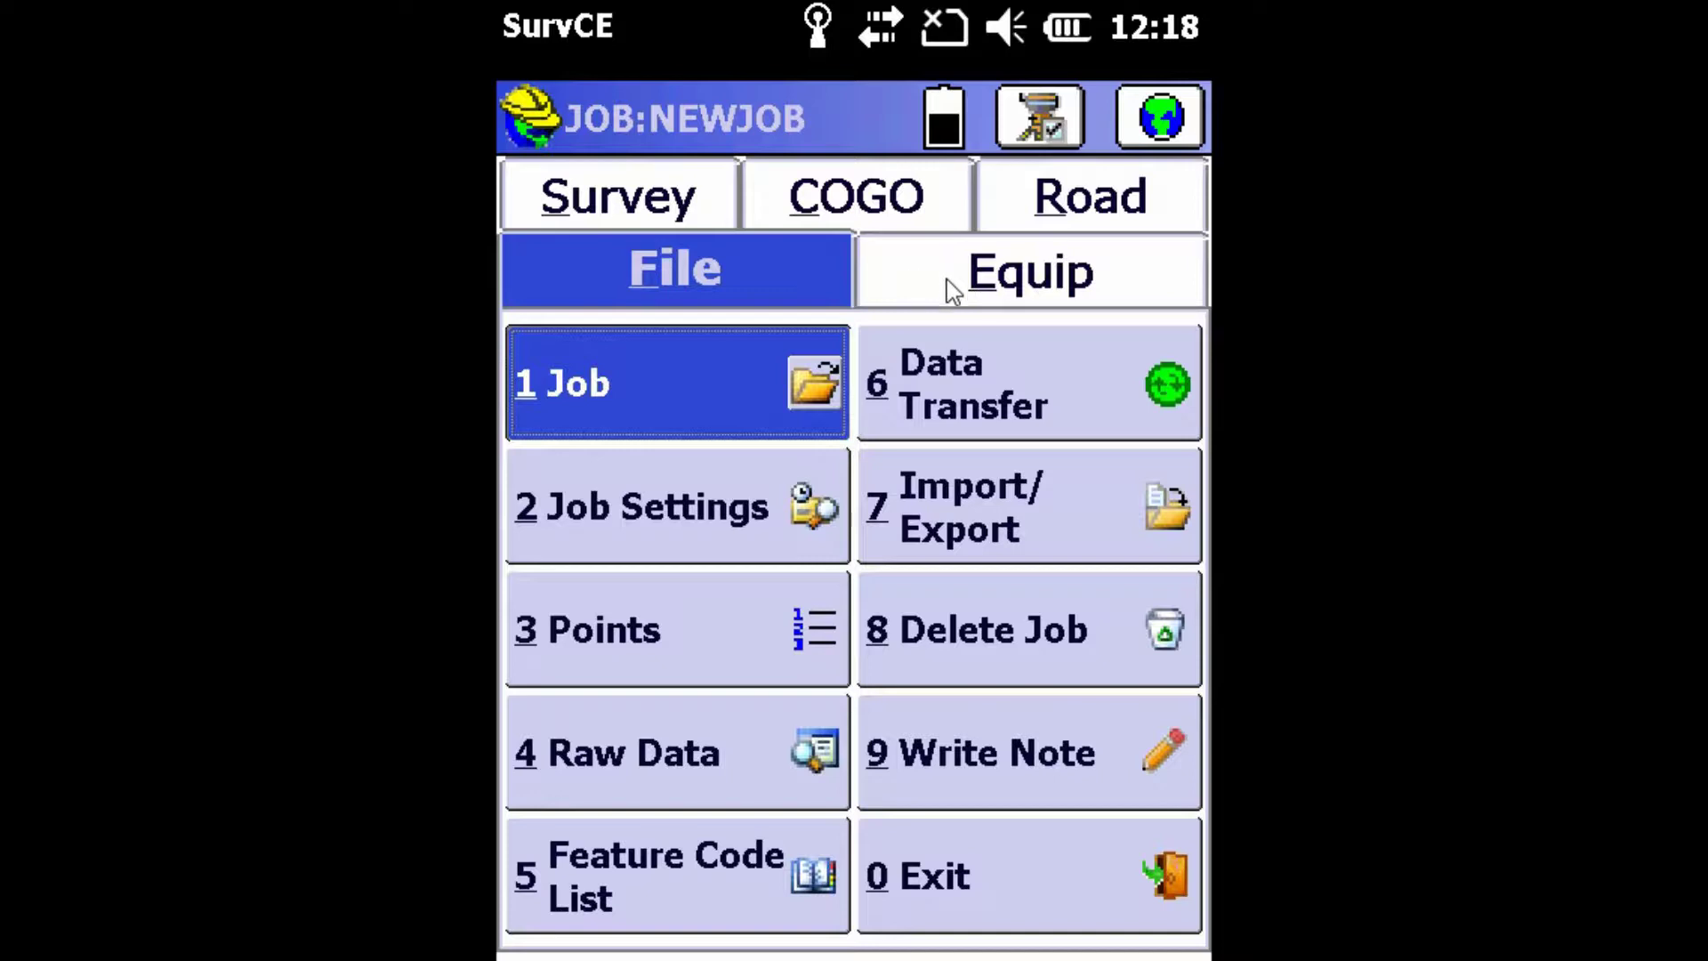
Open the Equip menu and choose GPS Base.
left_click(968, 293)
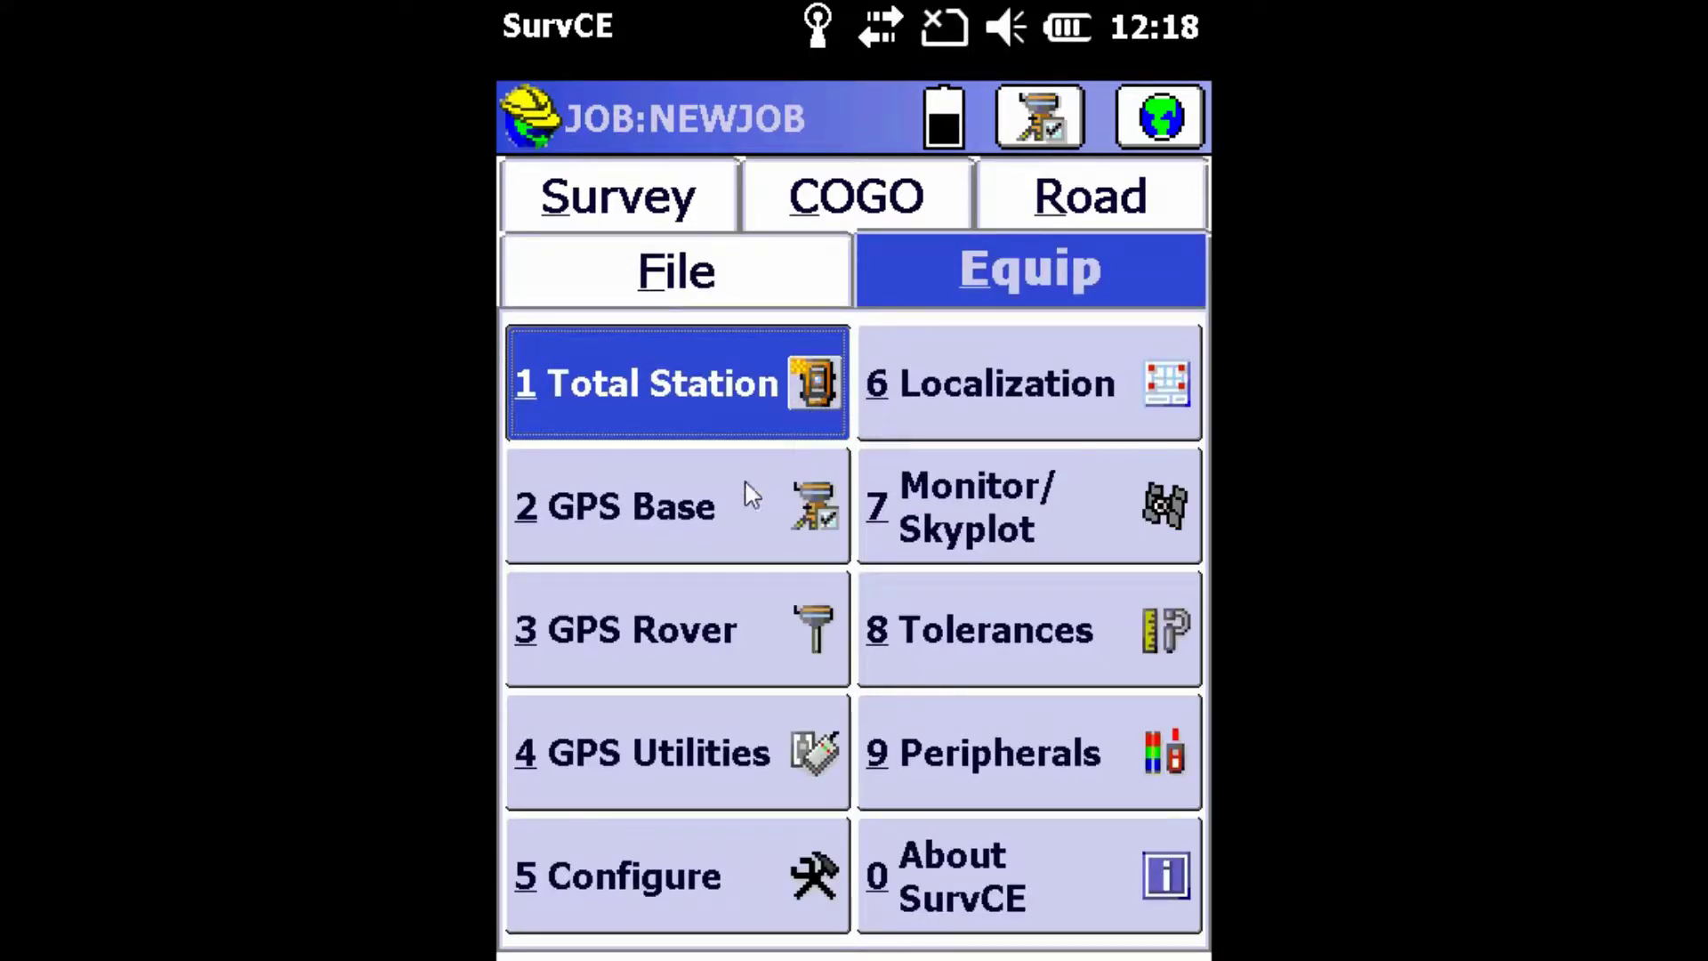
left_click(743, 520)
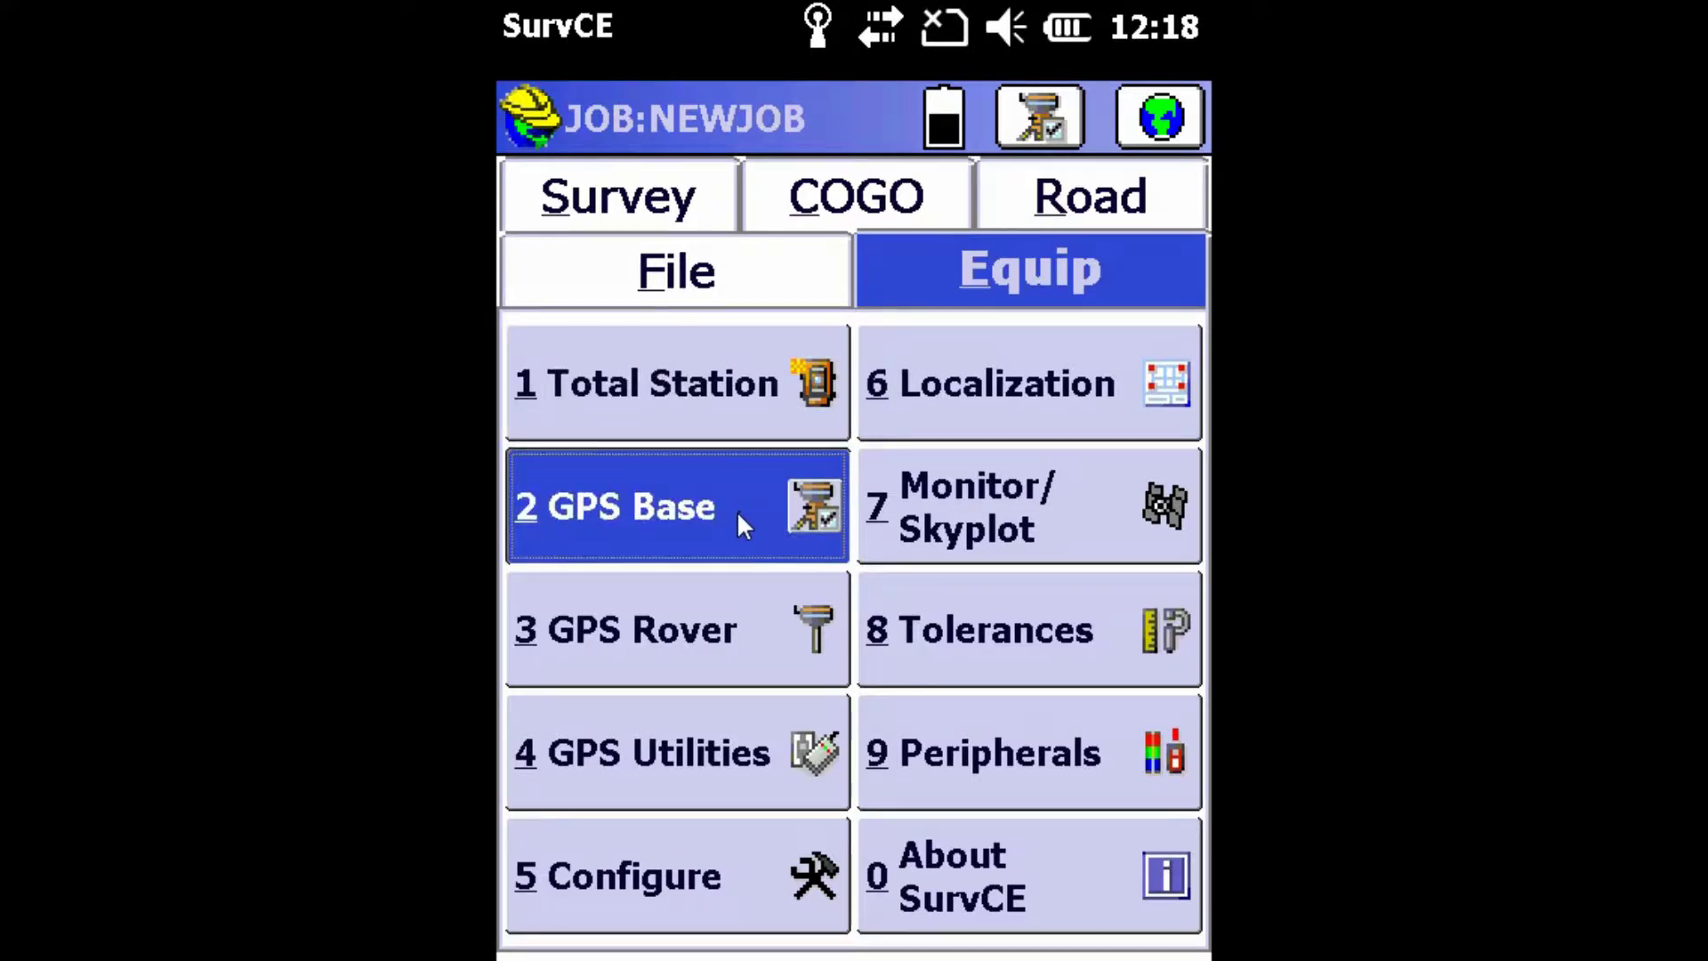
Start GPS Base setup with Manufacturer Hemisphere GNSS and Model S321.
left_click(735, 509)
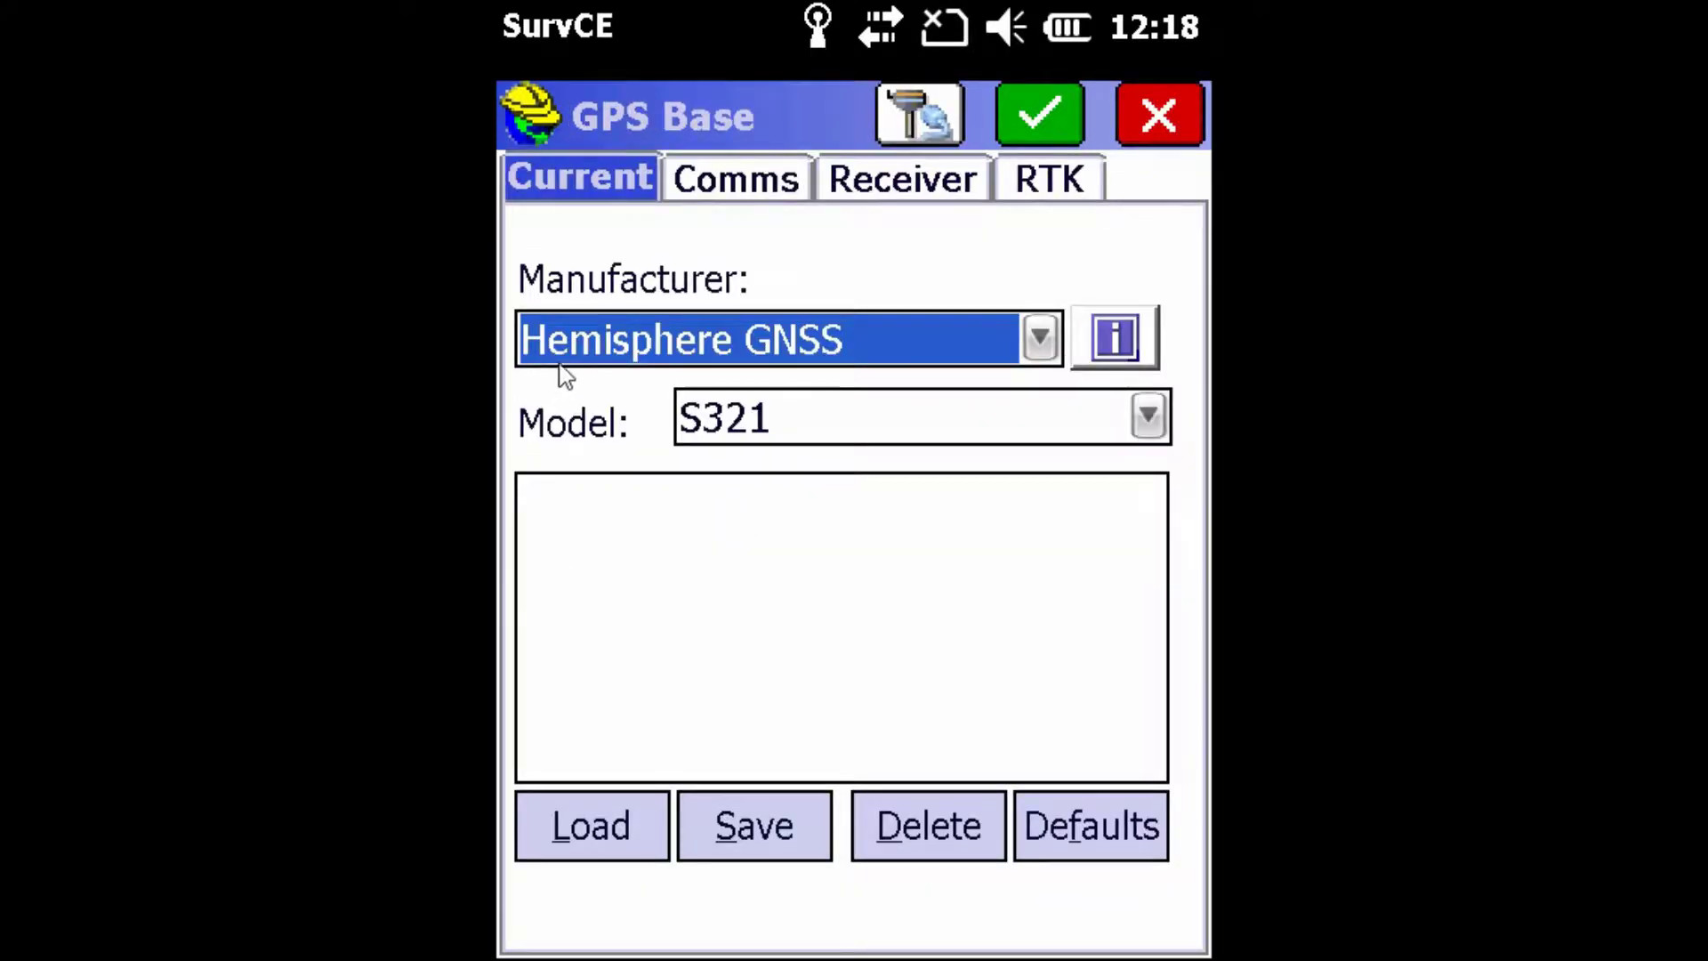
left_click(1039, 339)
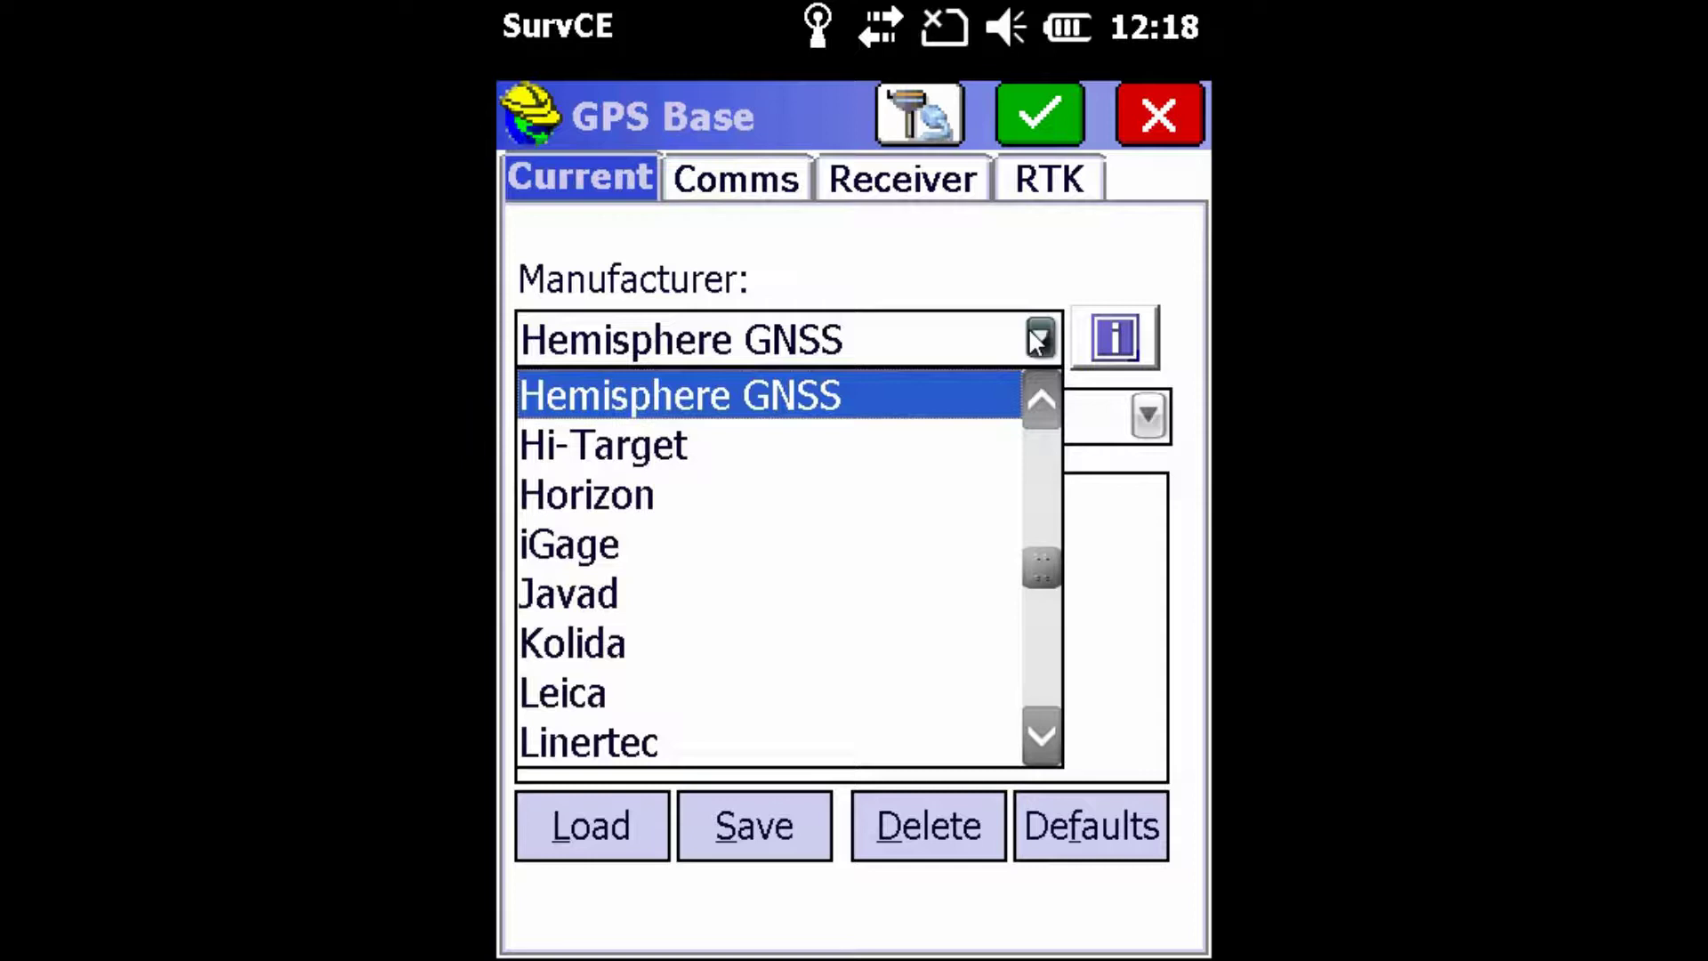
left_click(1039, 339)
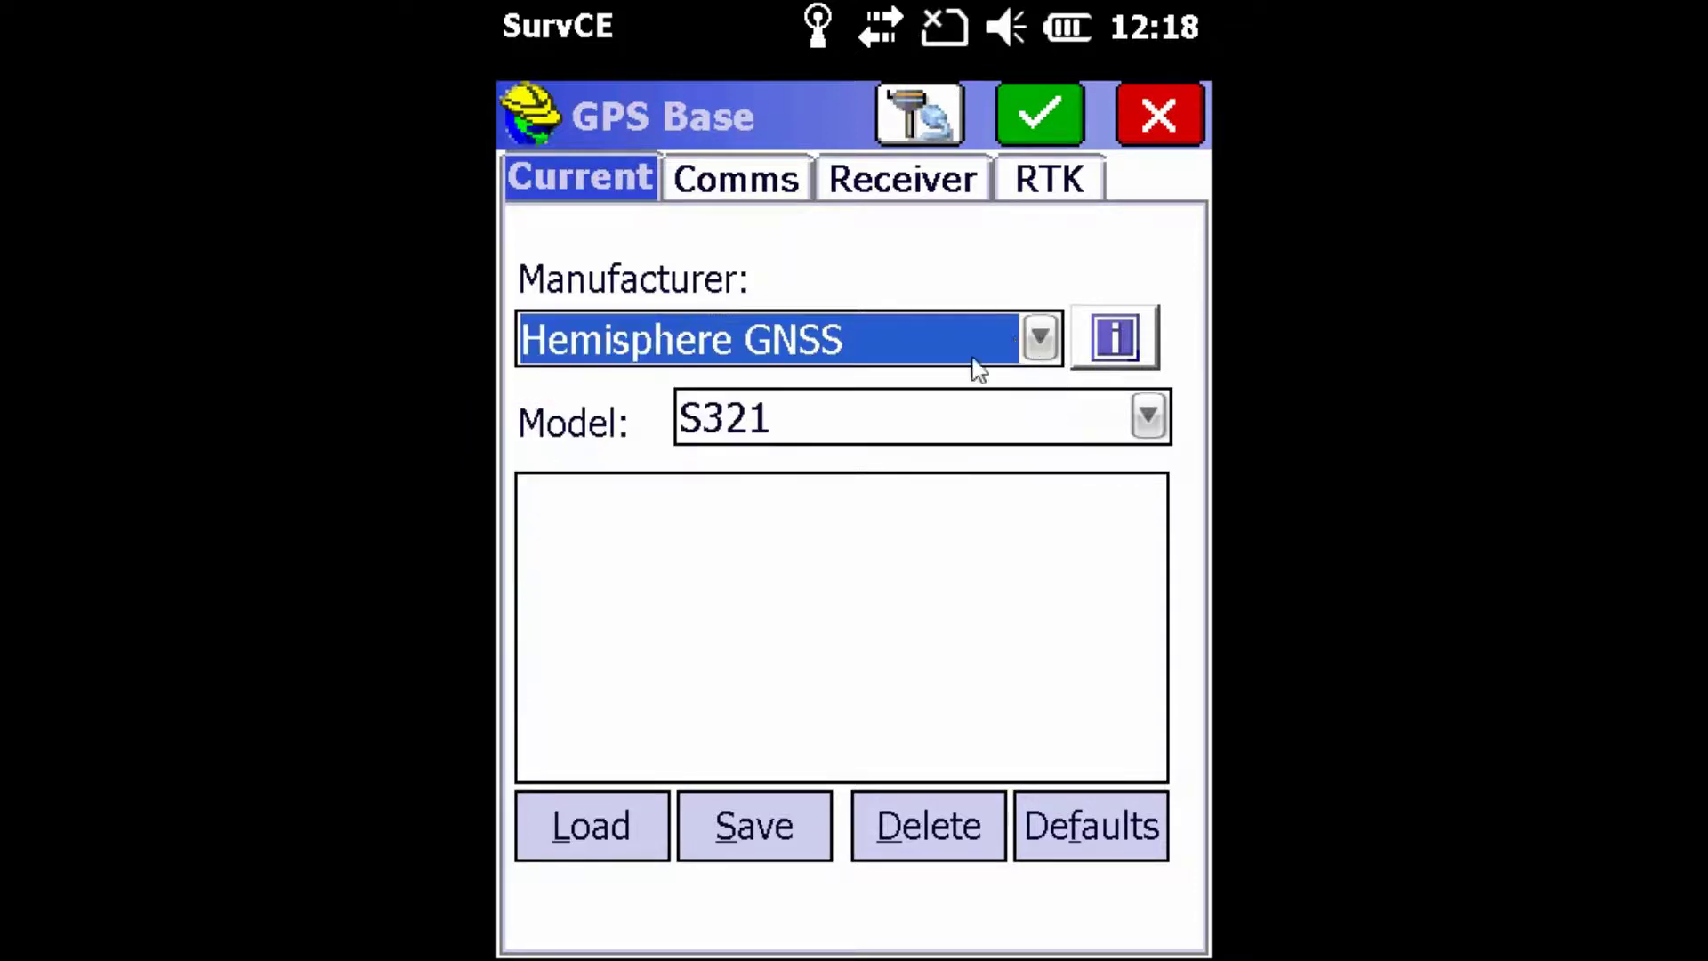
left_click(1148, 416)
left_click(1148, 416)
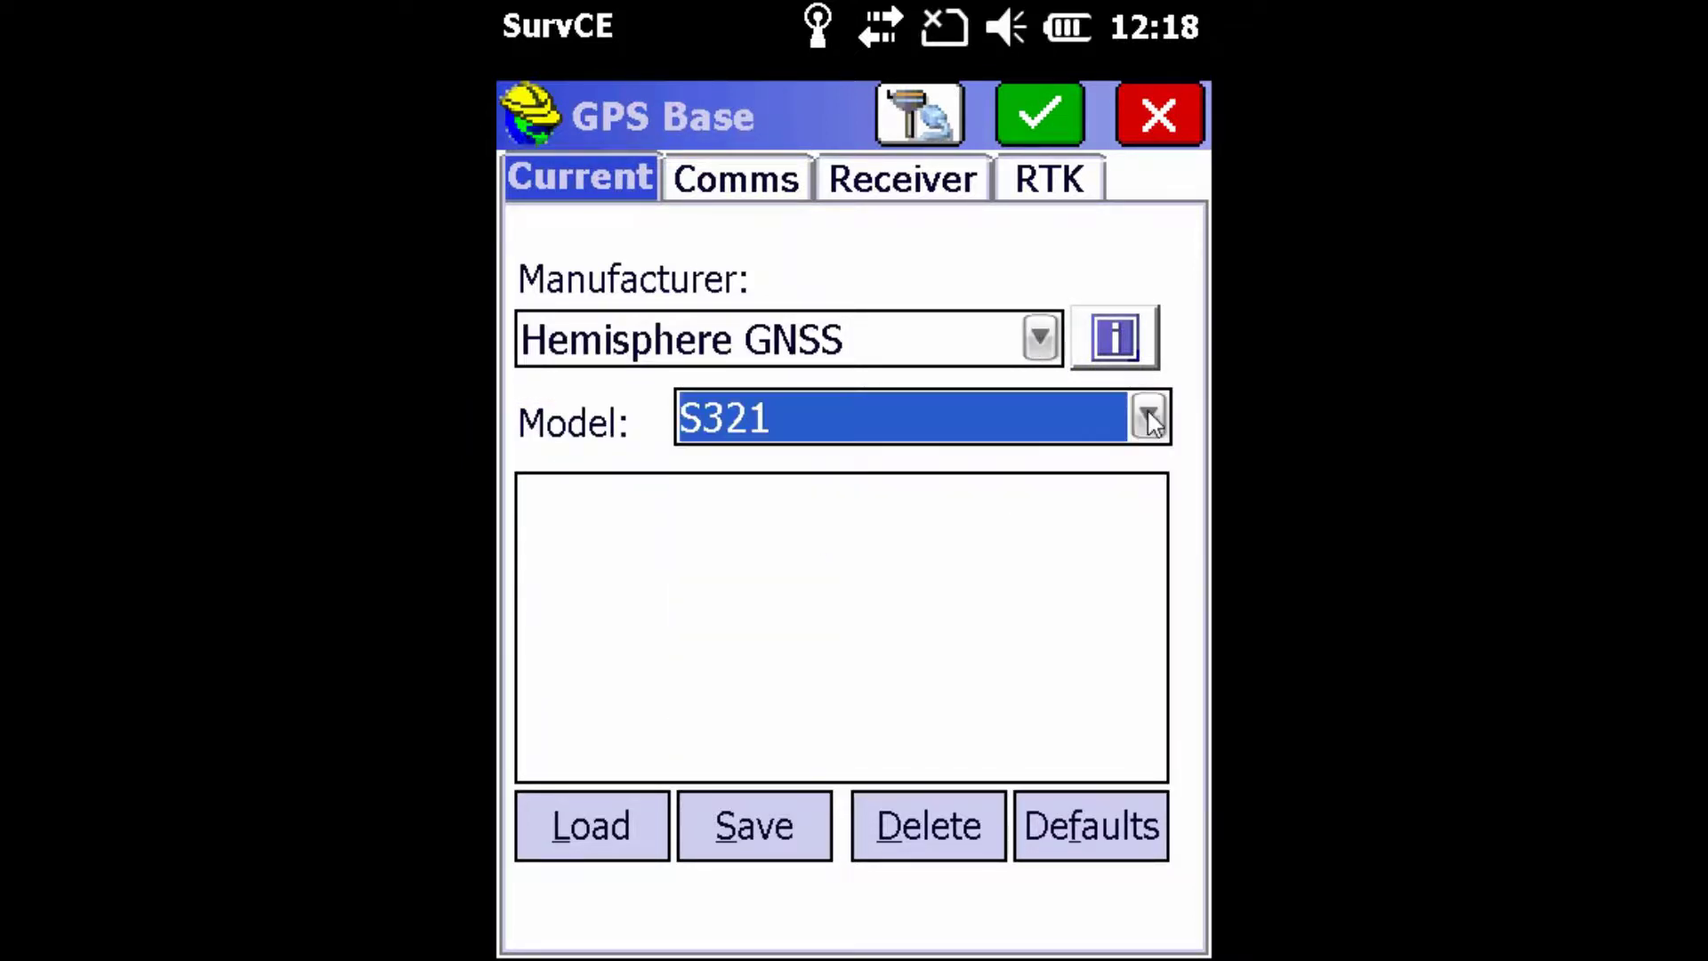
On Comms, keep Type Bluetooth, select the paired receiver as Device, and connect.
left_click(730, 190)
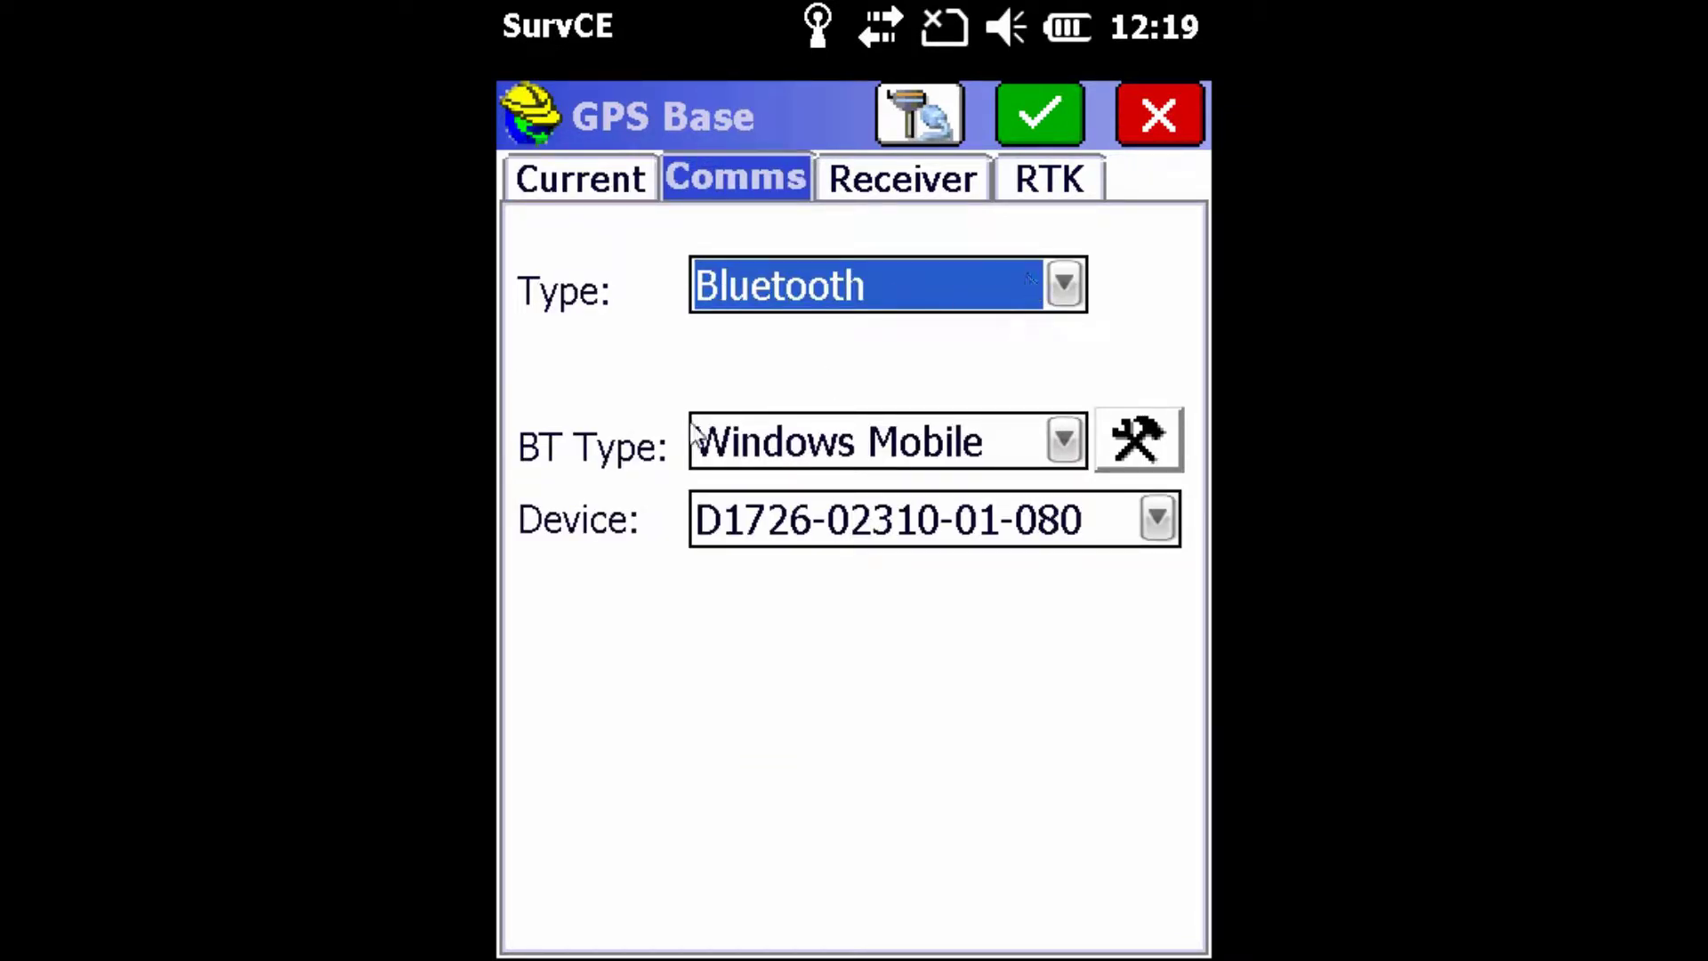
left_click(1063, 286)
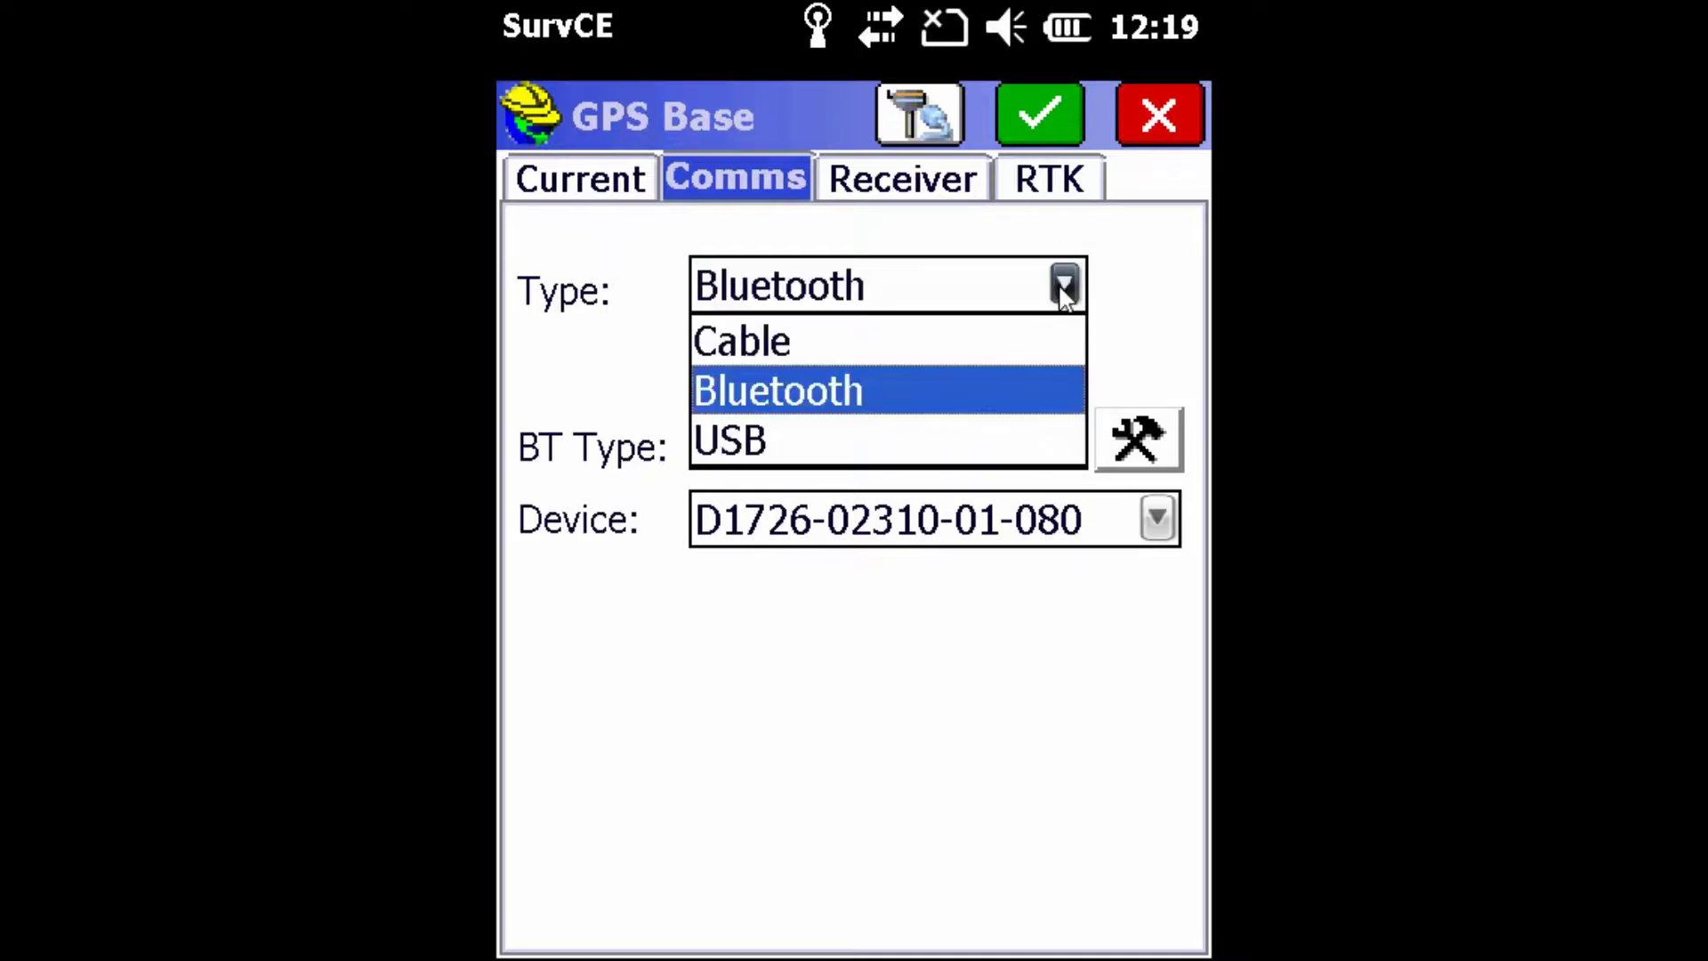
left_click(1060, 294)
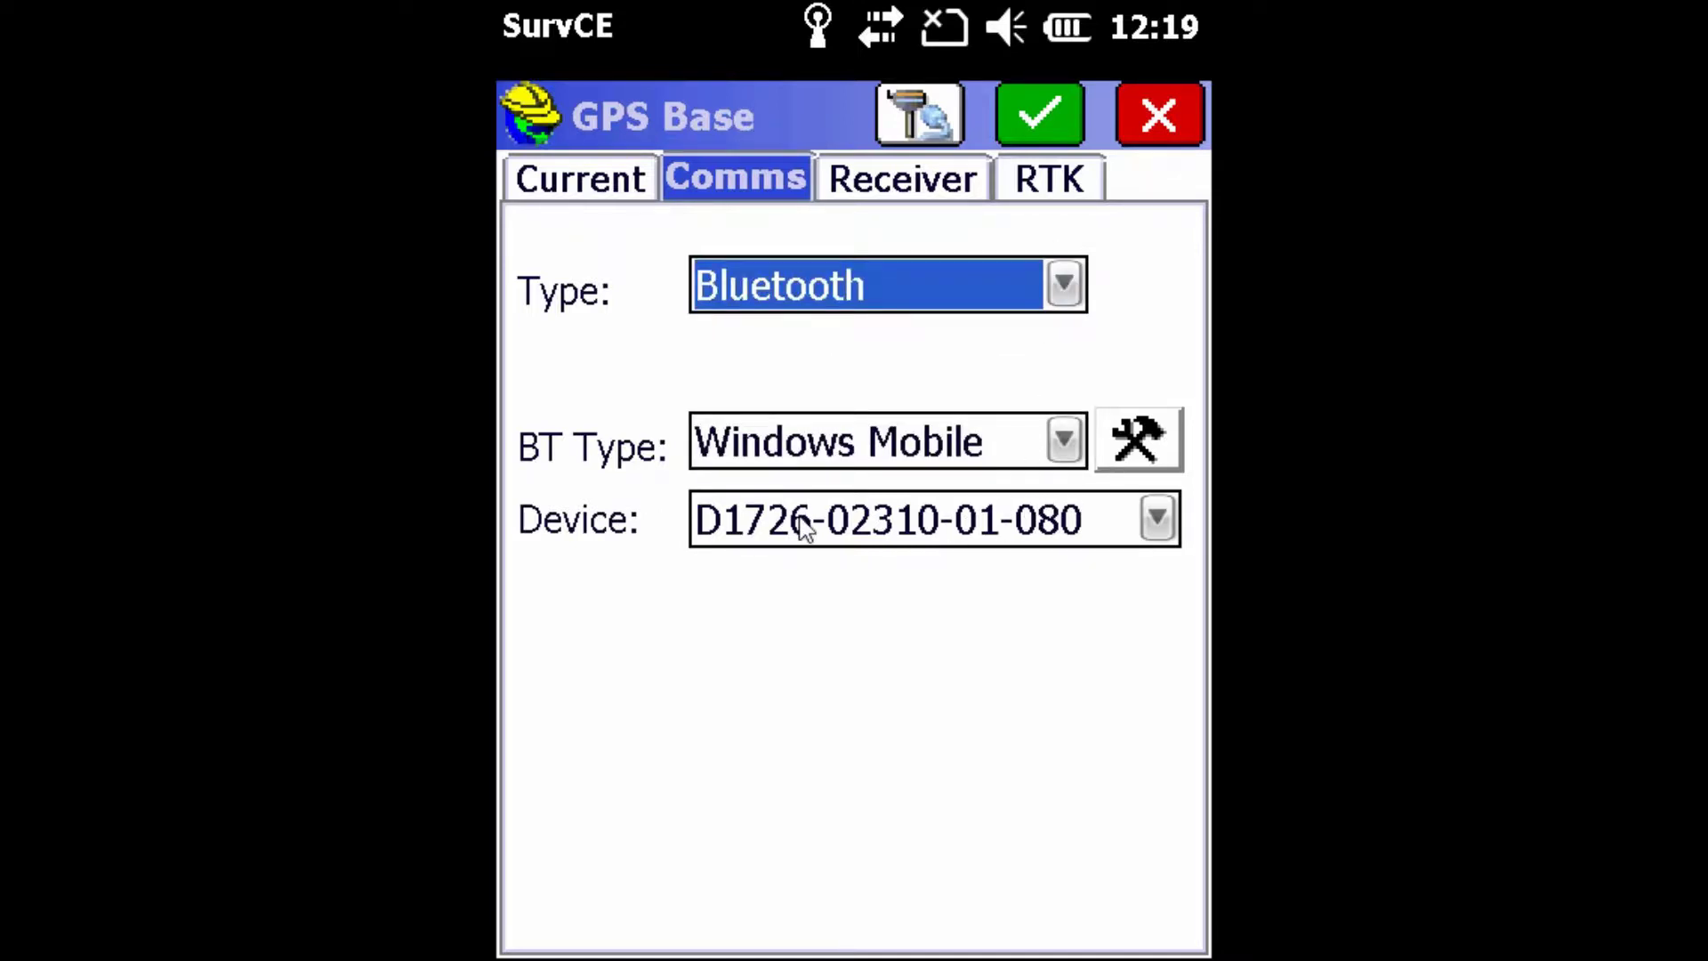
left_click(1157, 521)
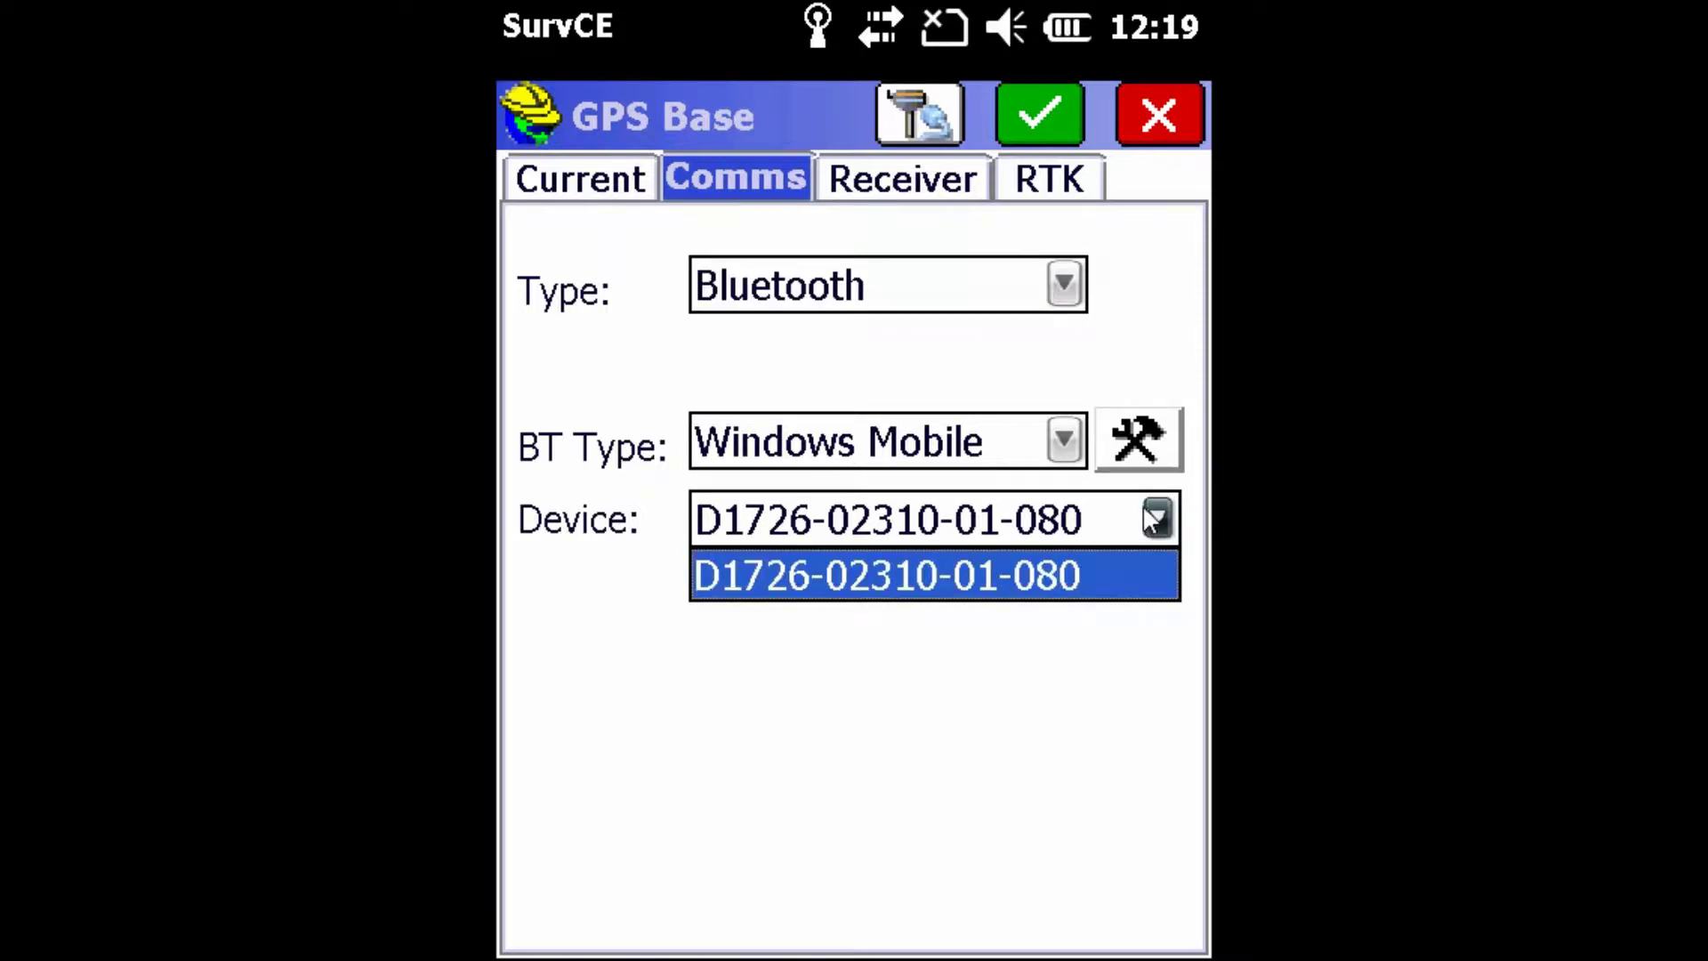
left_click(1157, 521)
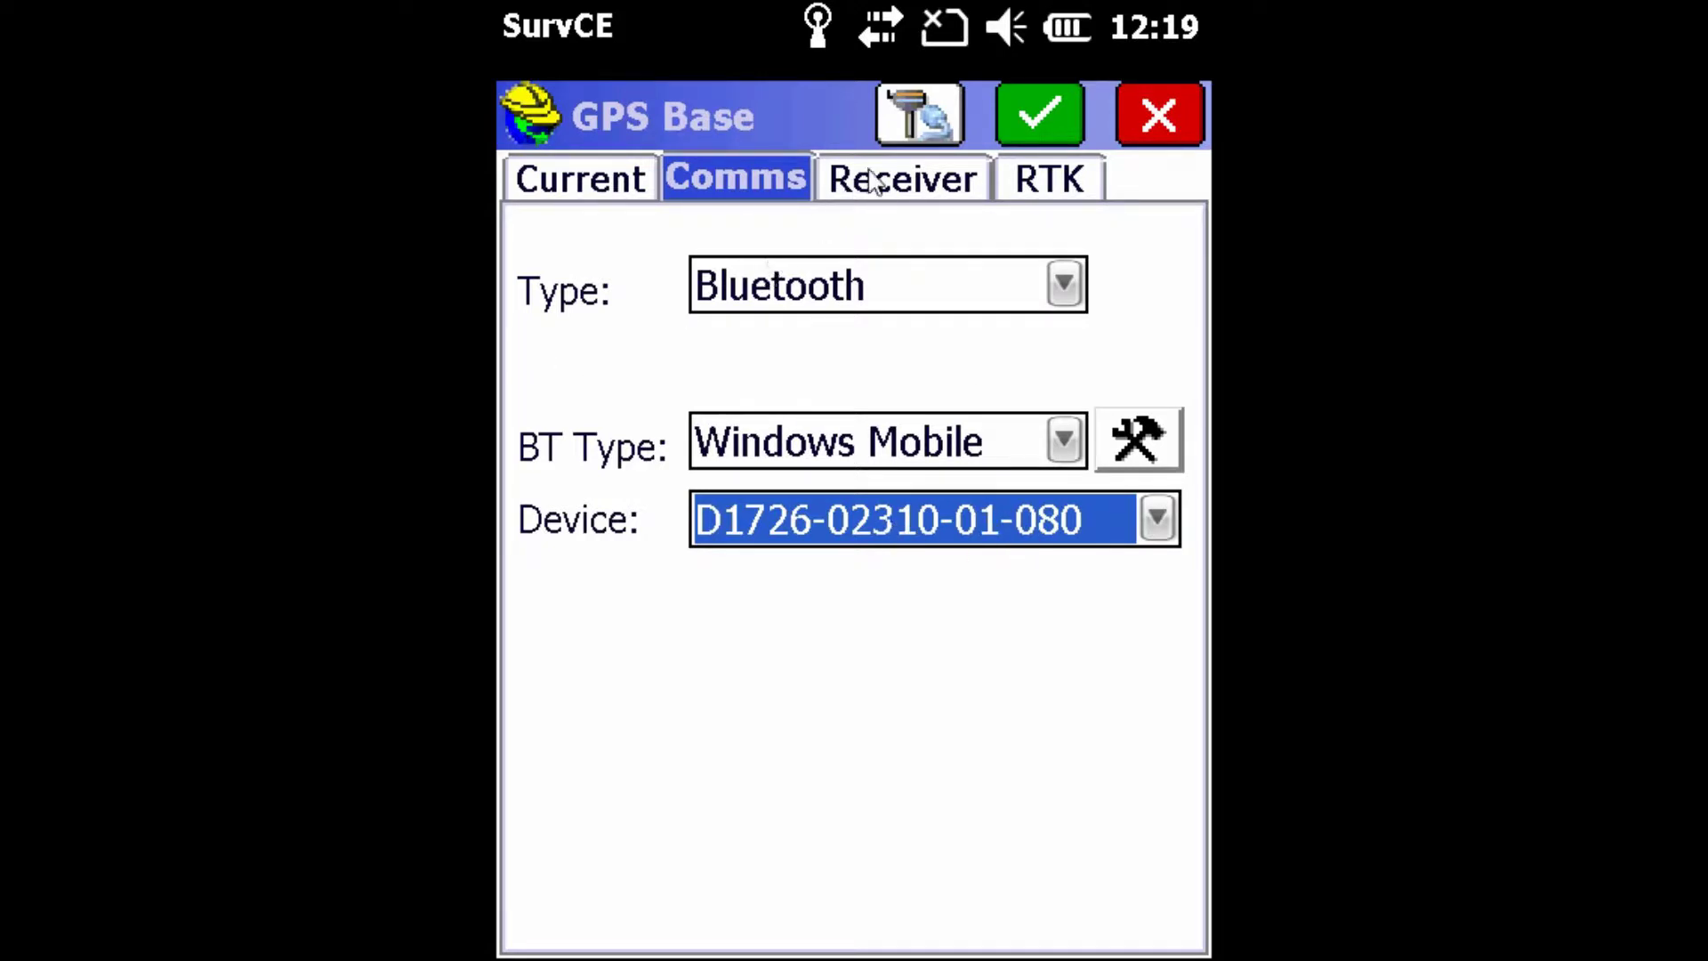
left_click(925, 114)
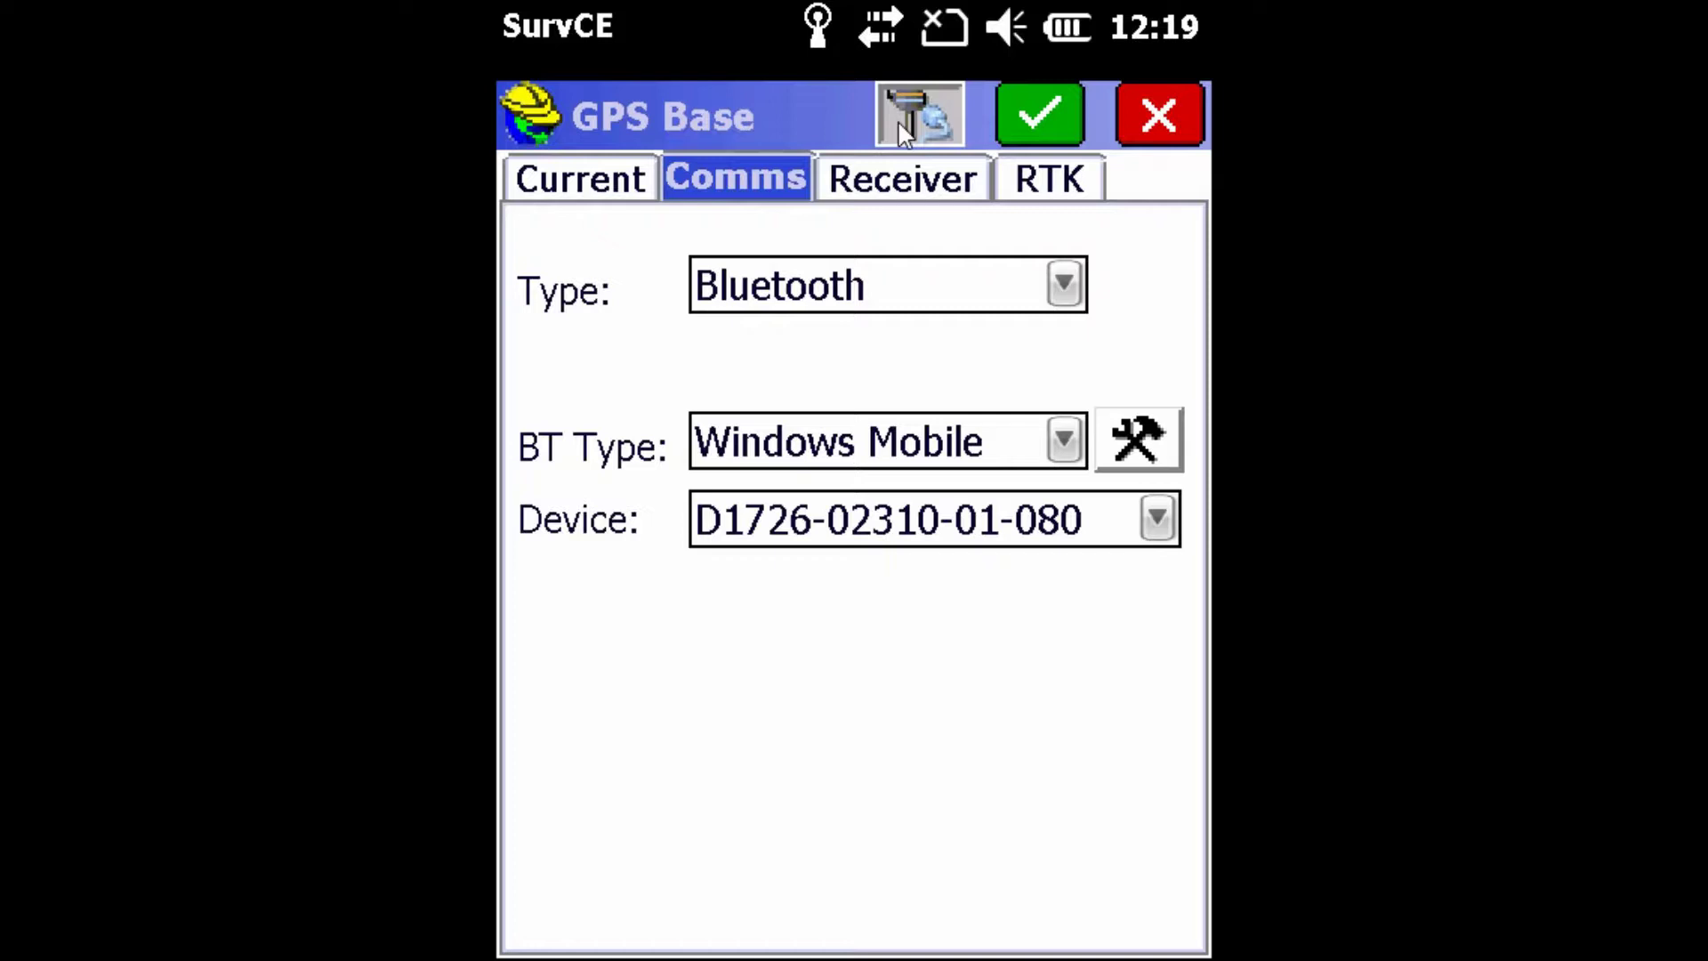
Show Receiver settings: HEMS321 antenna, 1.5 ft vertical height, 10° elevation mask.
left_click(925, 185)
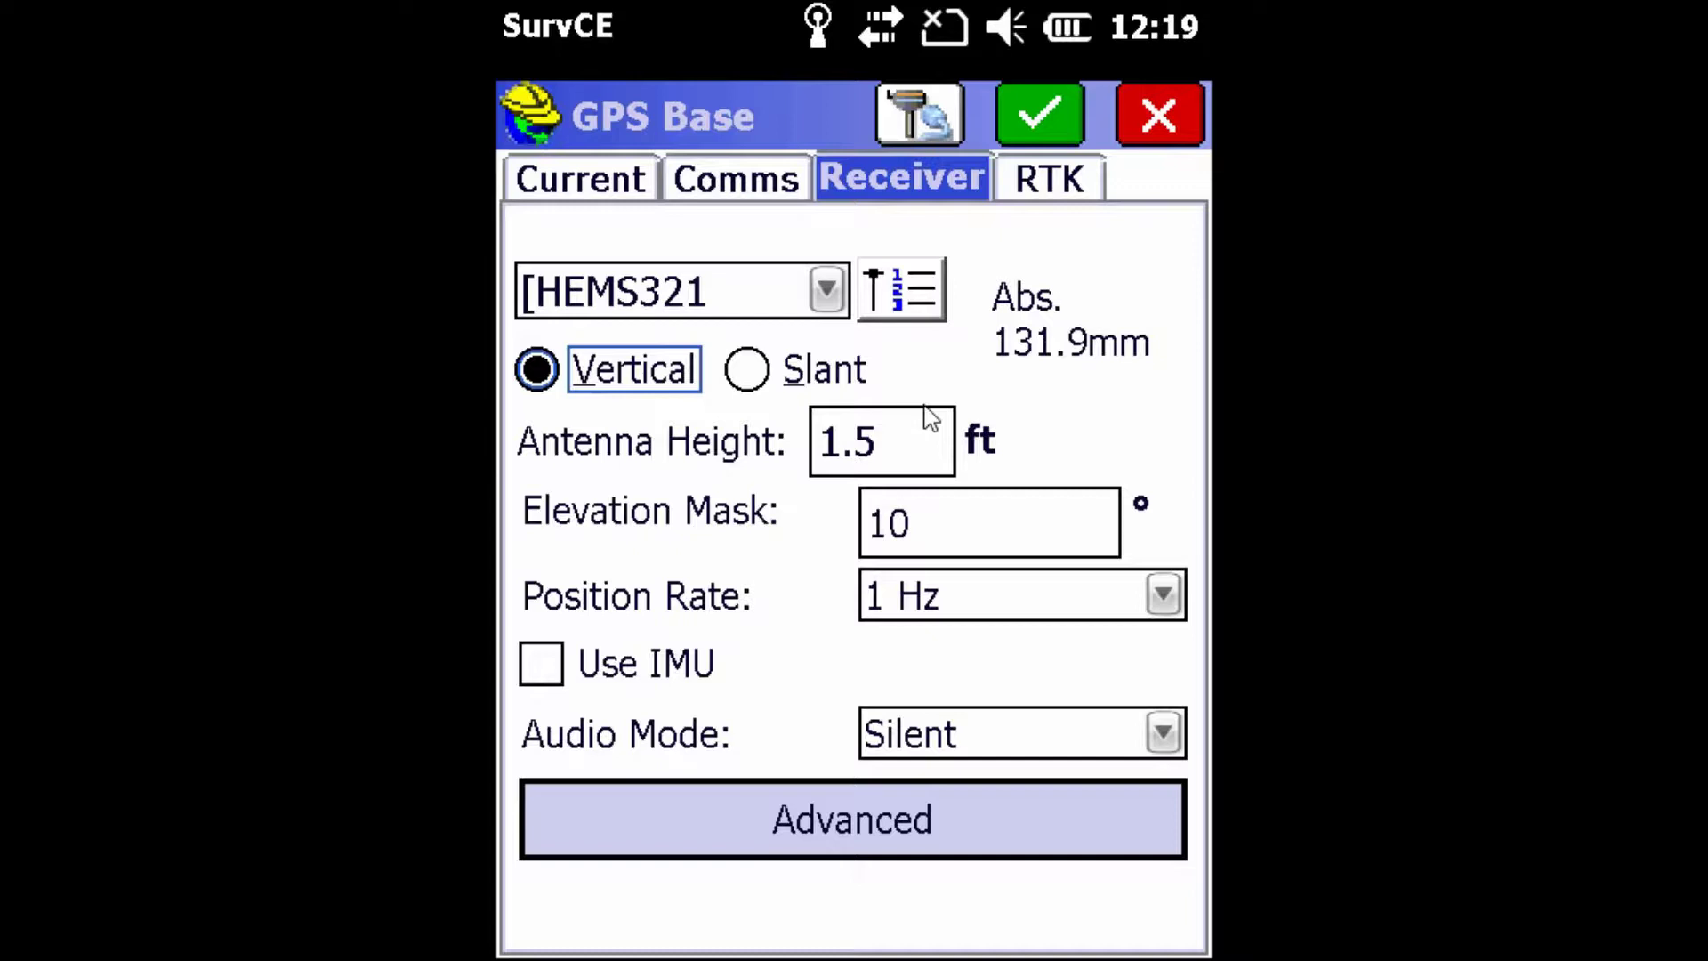
Accept Advanced options with SBAS, GLONASS, Beidou and Galileo tracking all on.
left_click(728, 836)
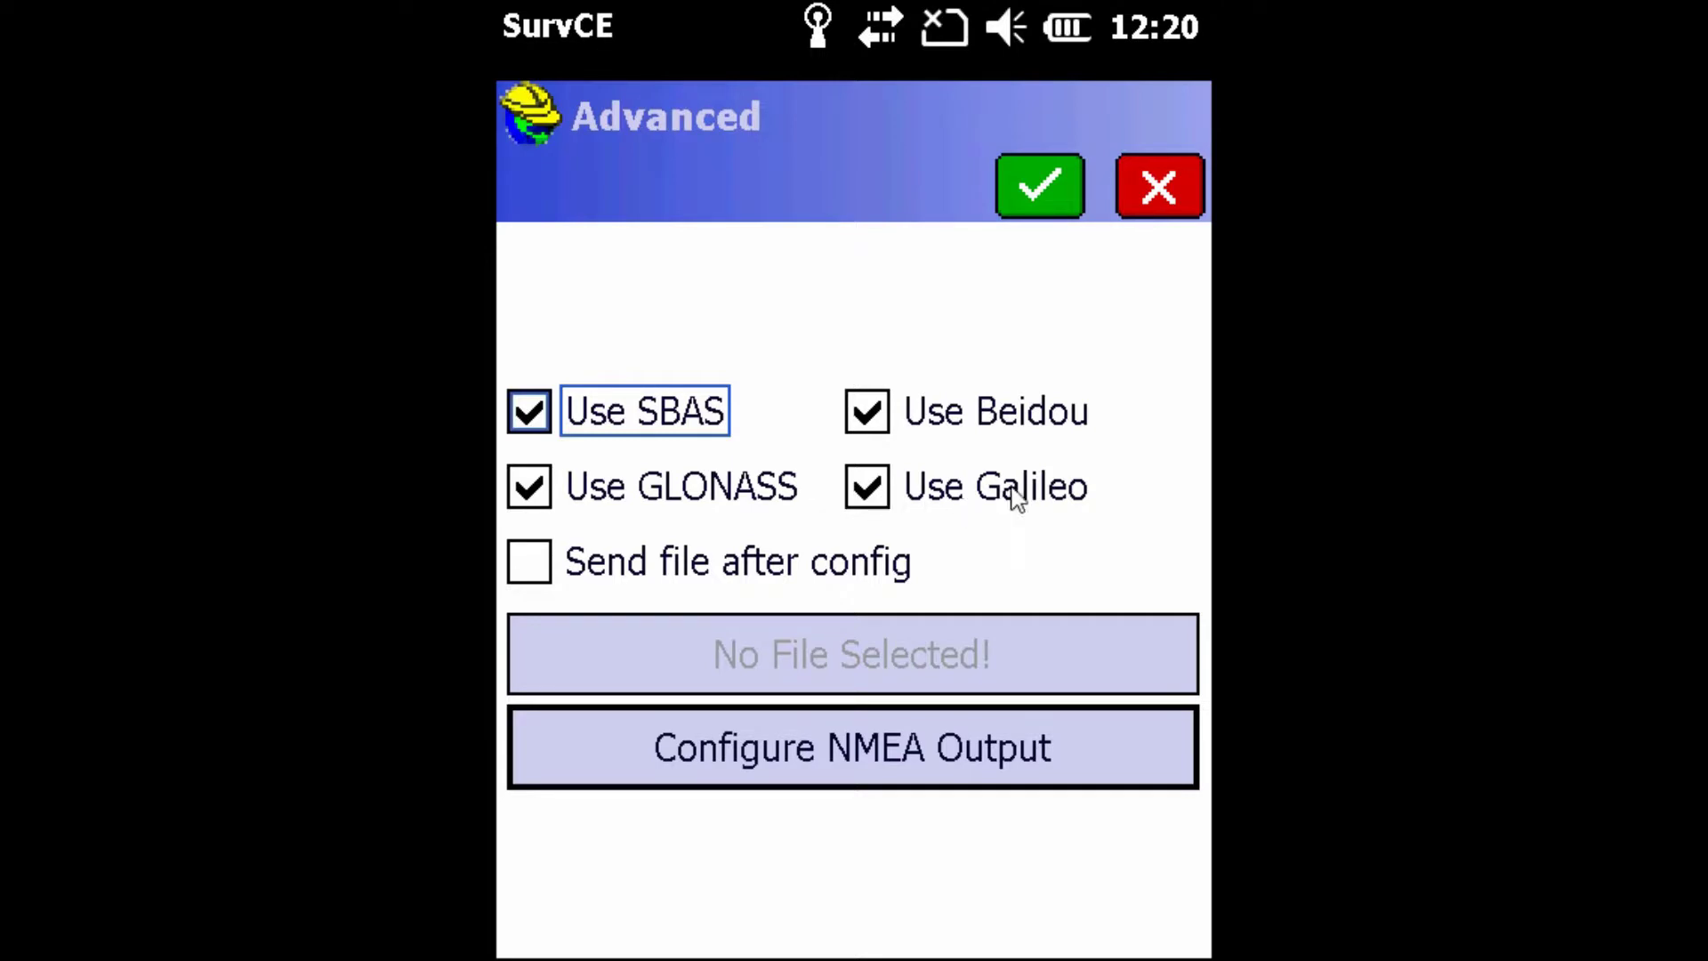
left_click(538, 495)
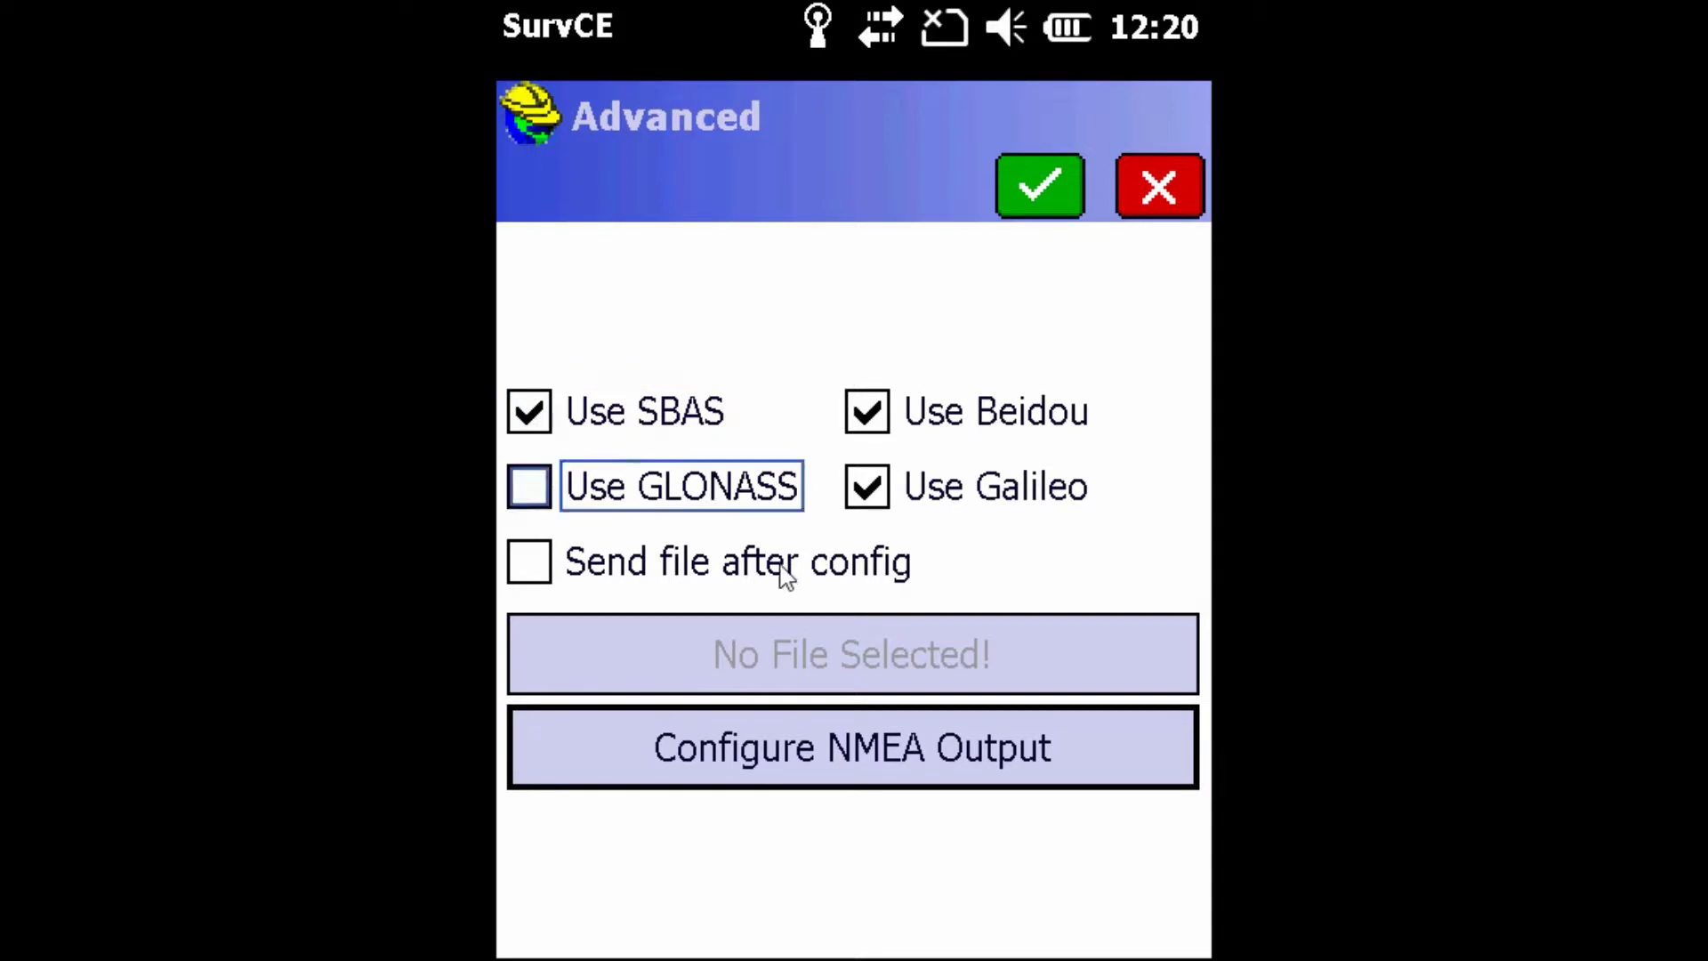
left_click(531, 490)
left_click(1030, 189)
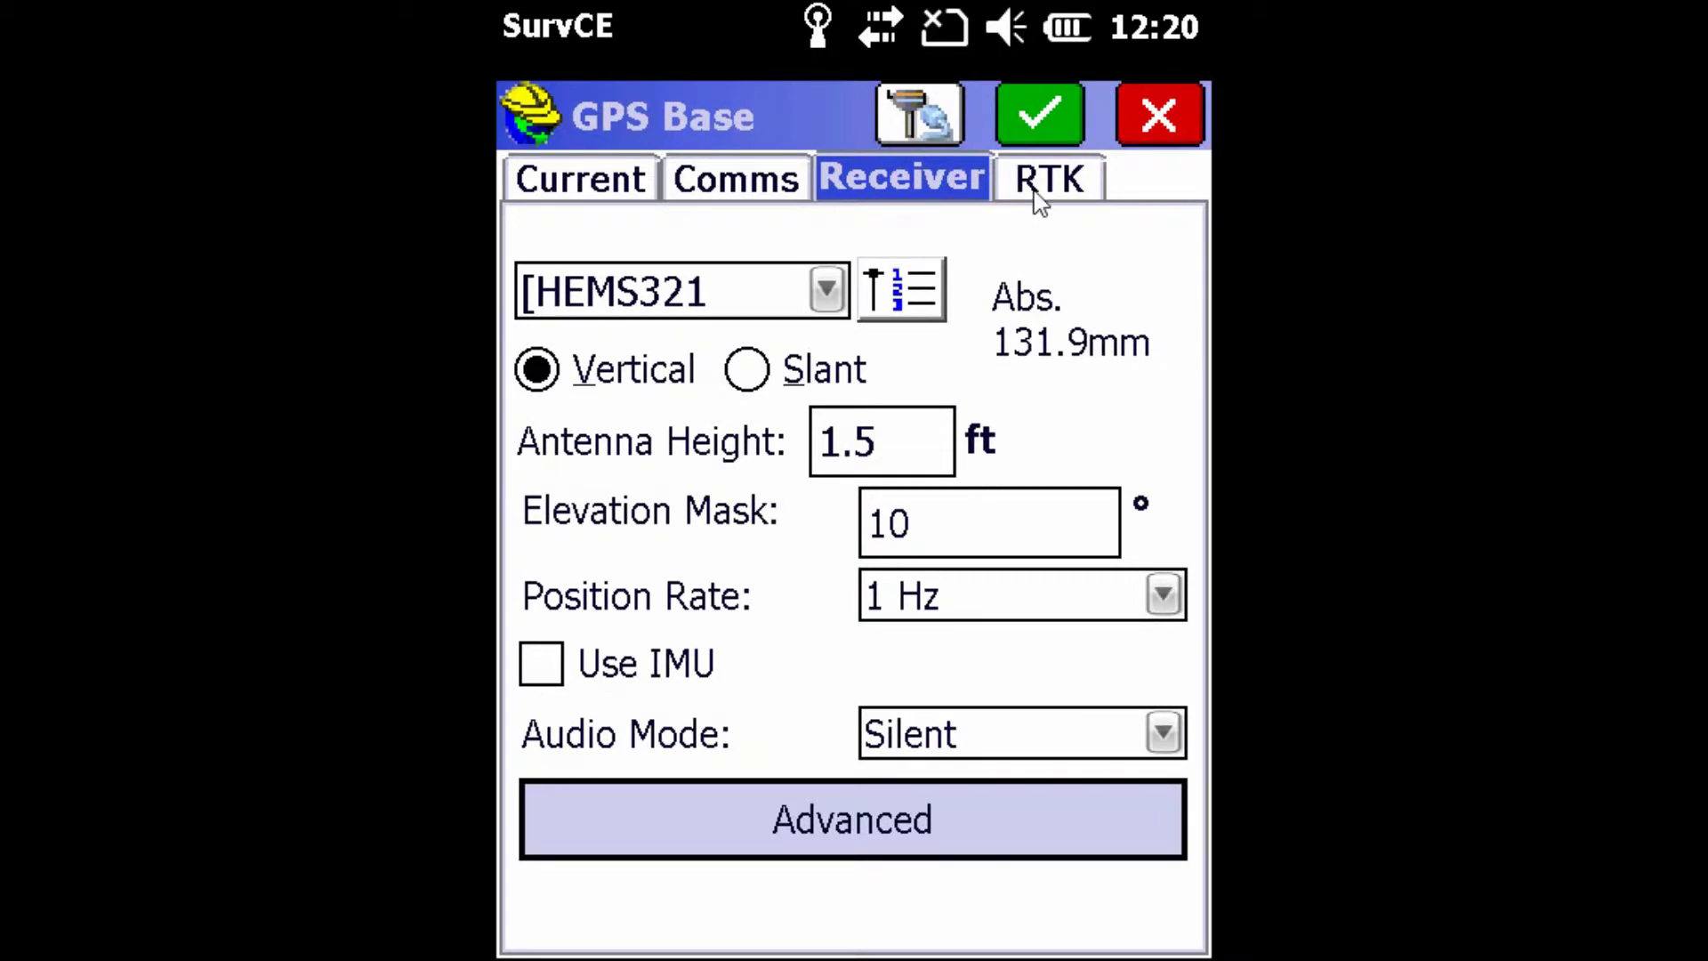
On the RTK tab, keep Device Internal UHF and Message Type RTCM V3.2.
left_click(1039, 189)
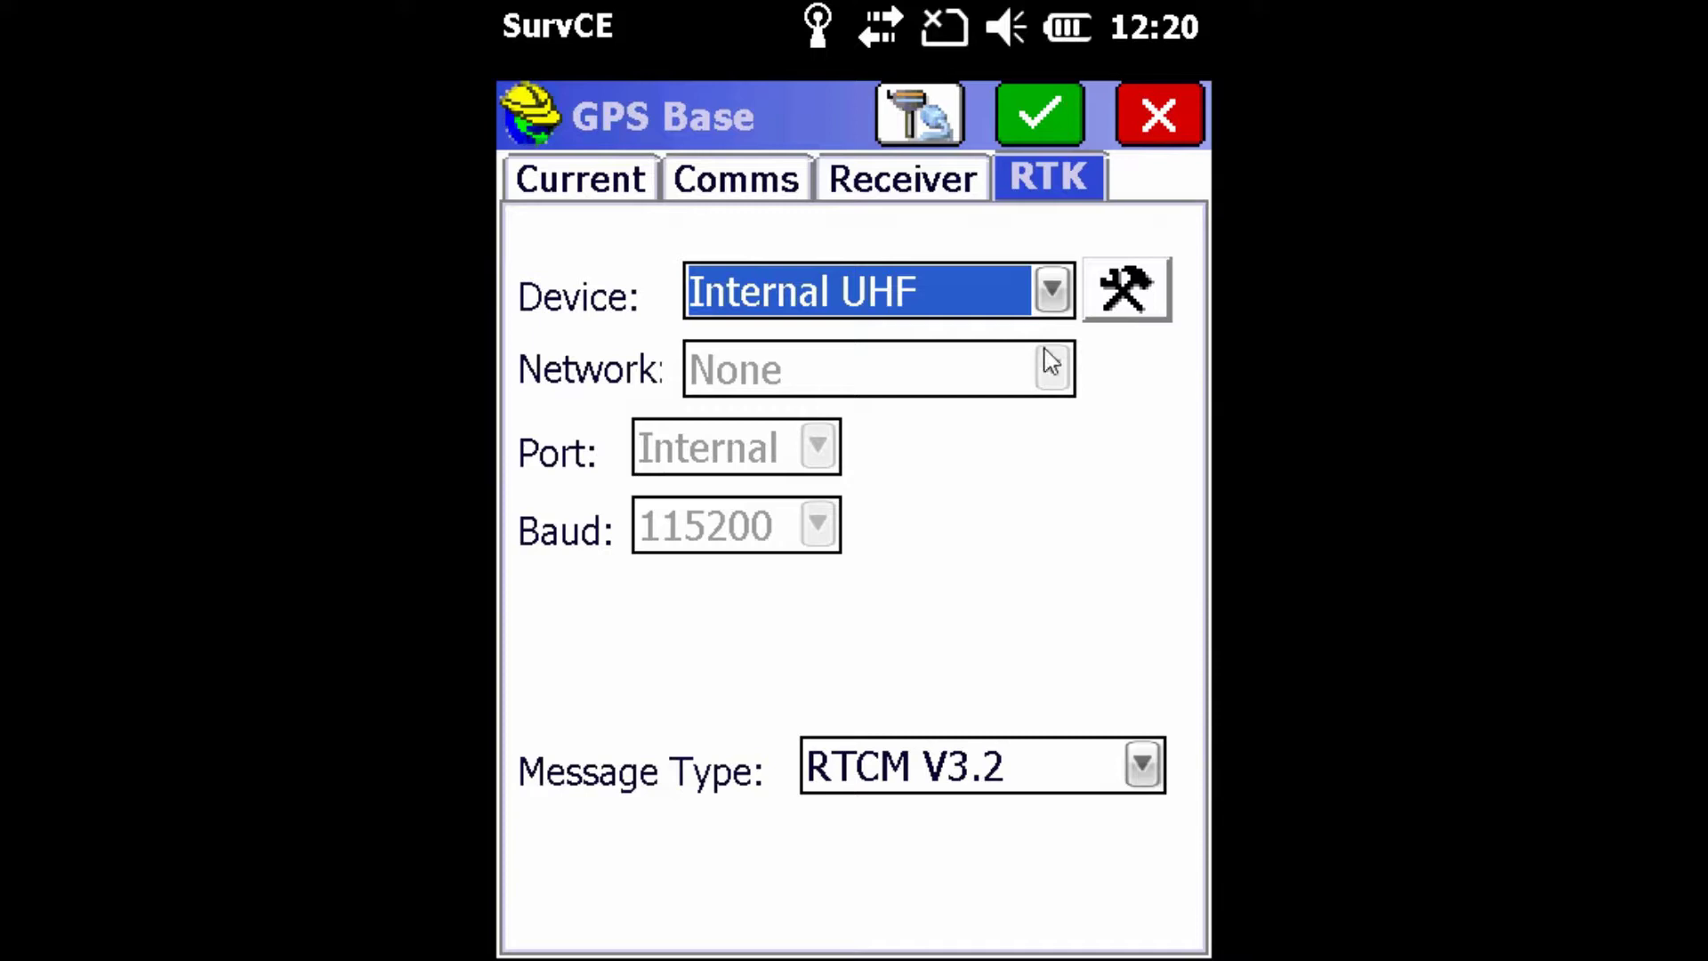
left_click(1052, 291)
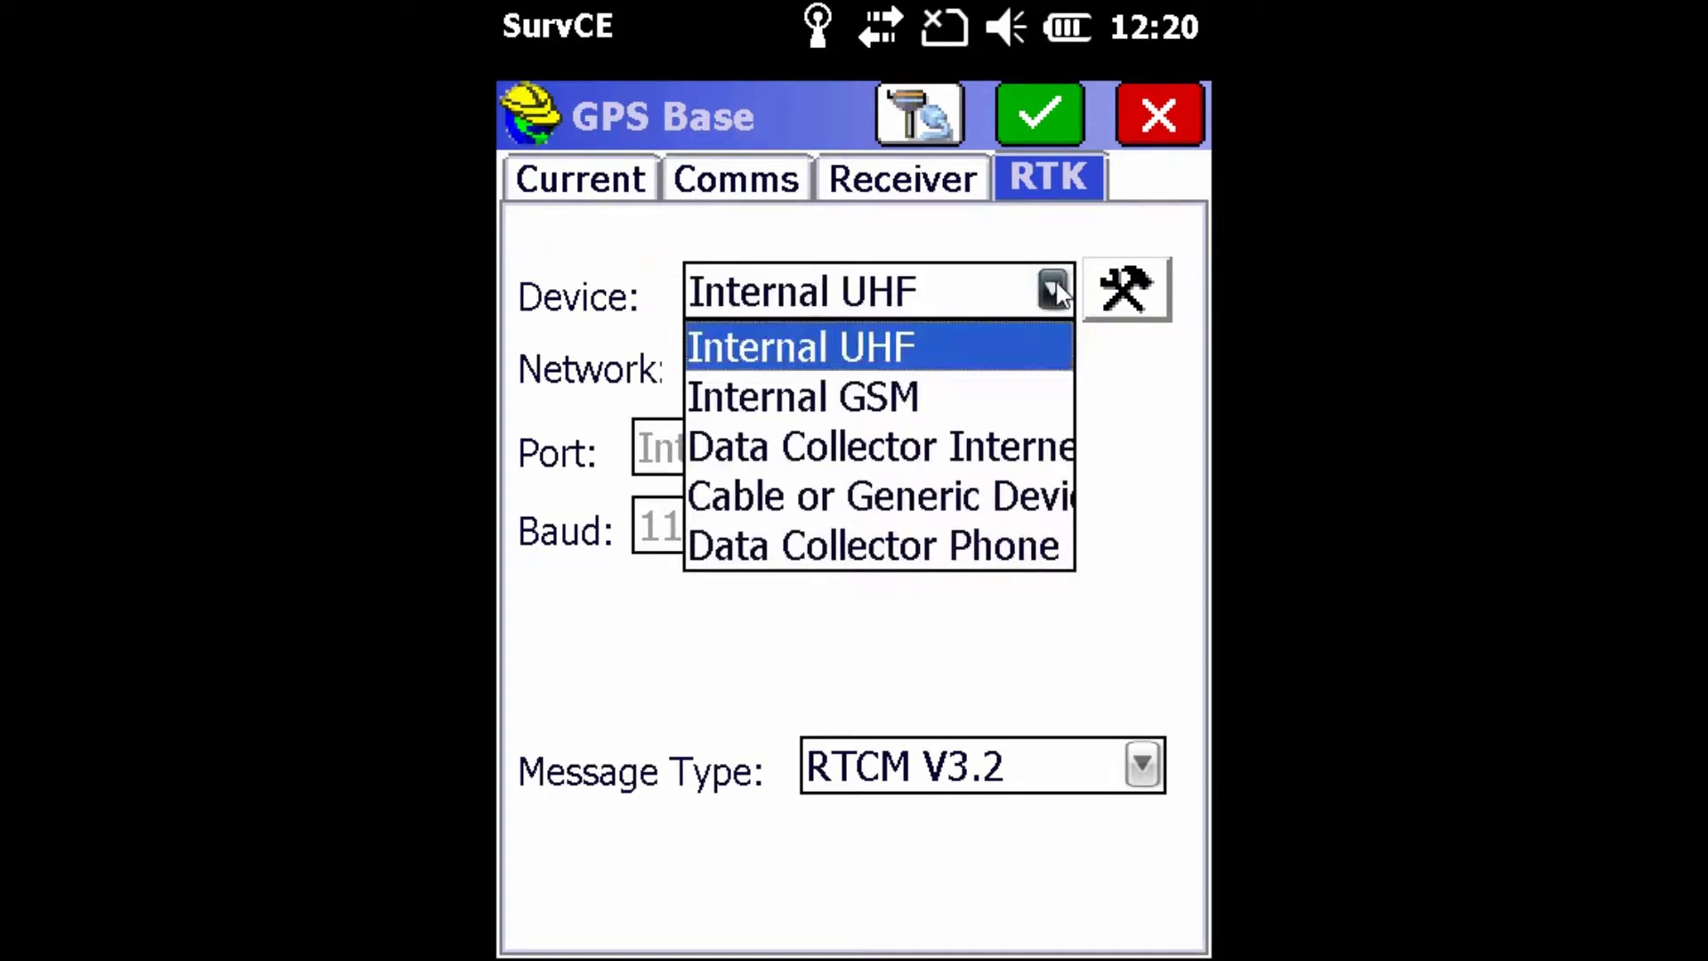
left_click(1057, 292)
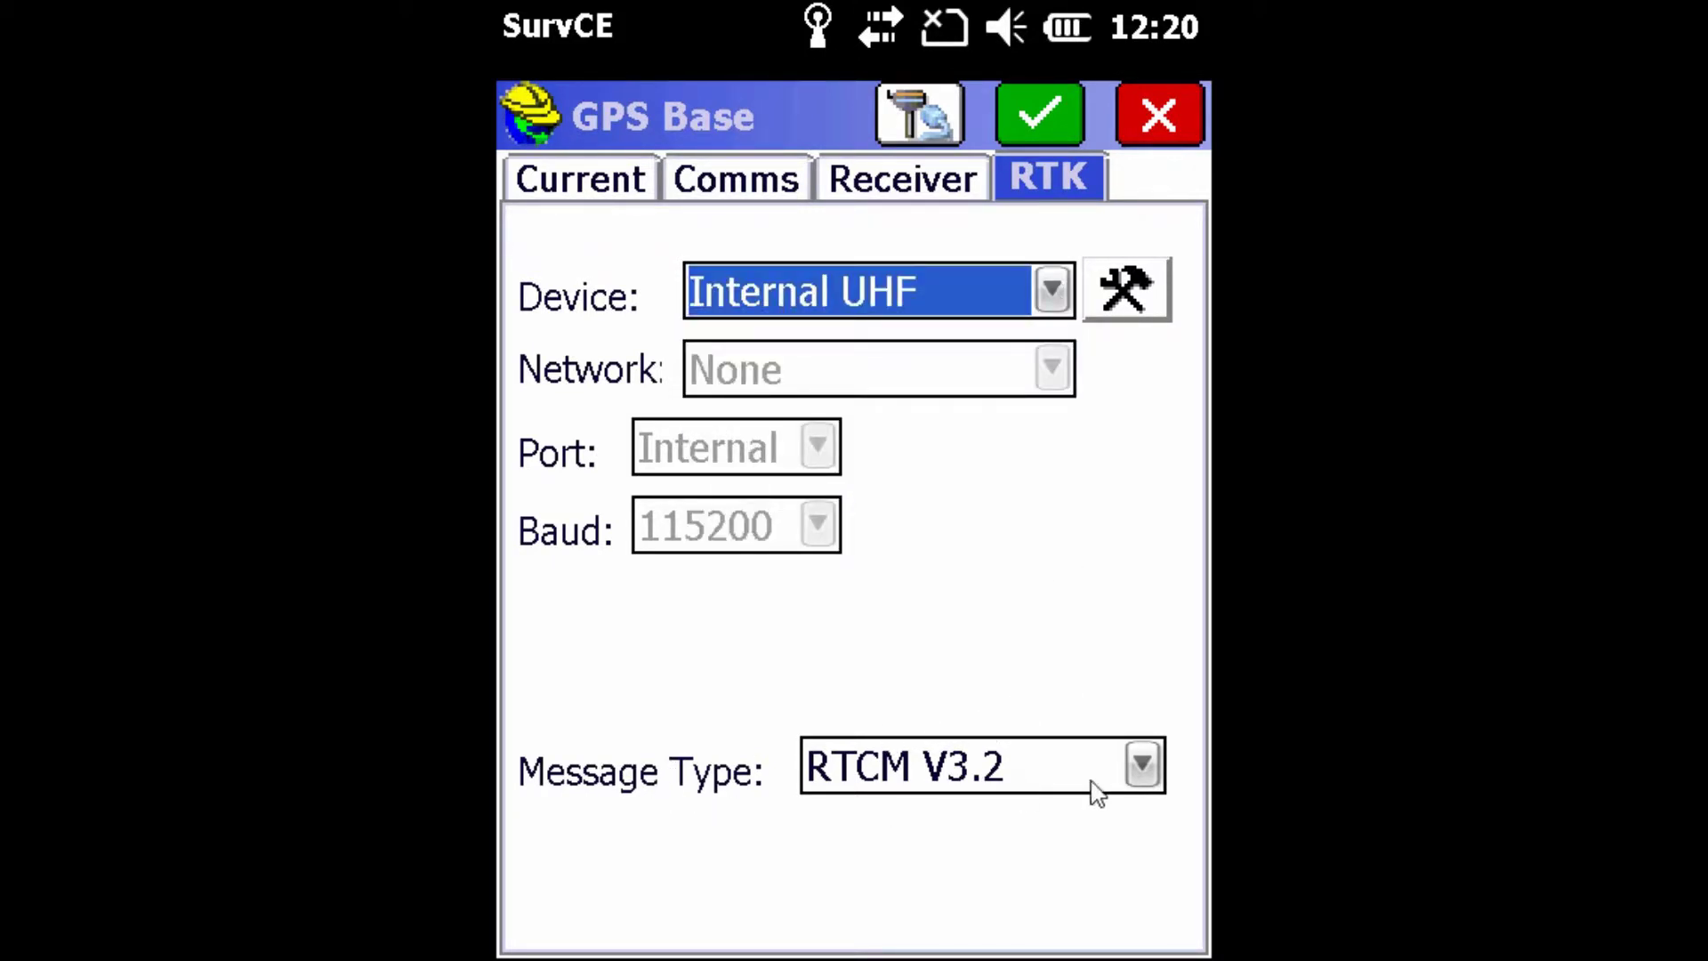
left_click(1143, 770)
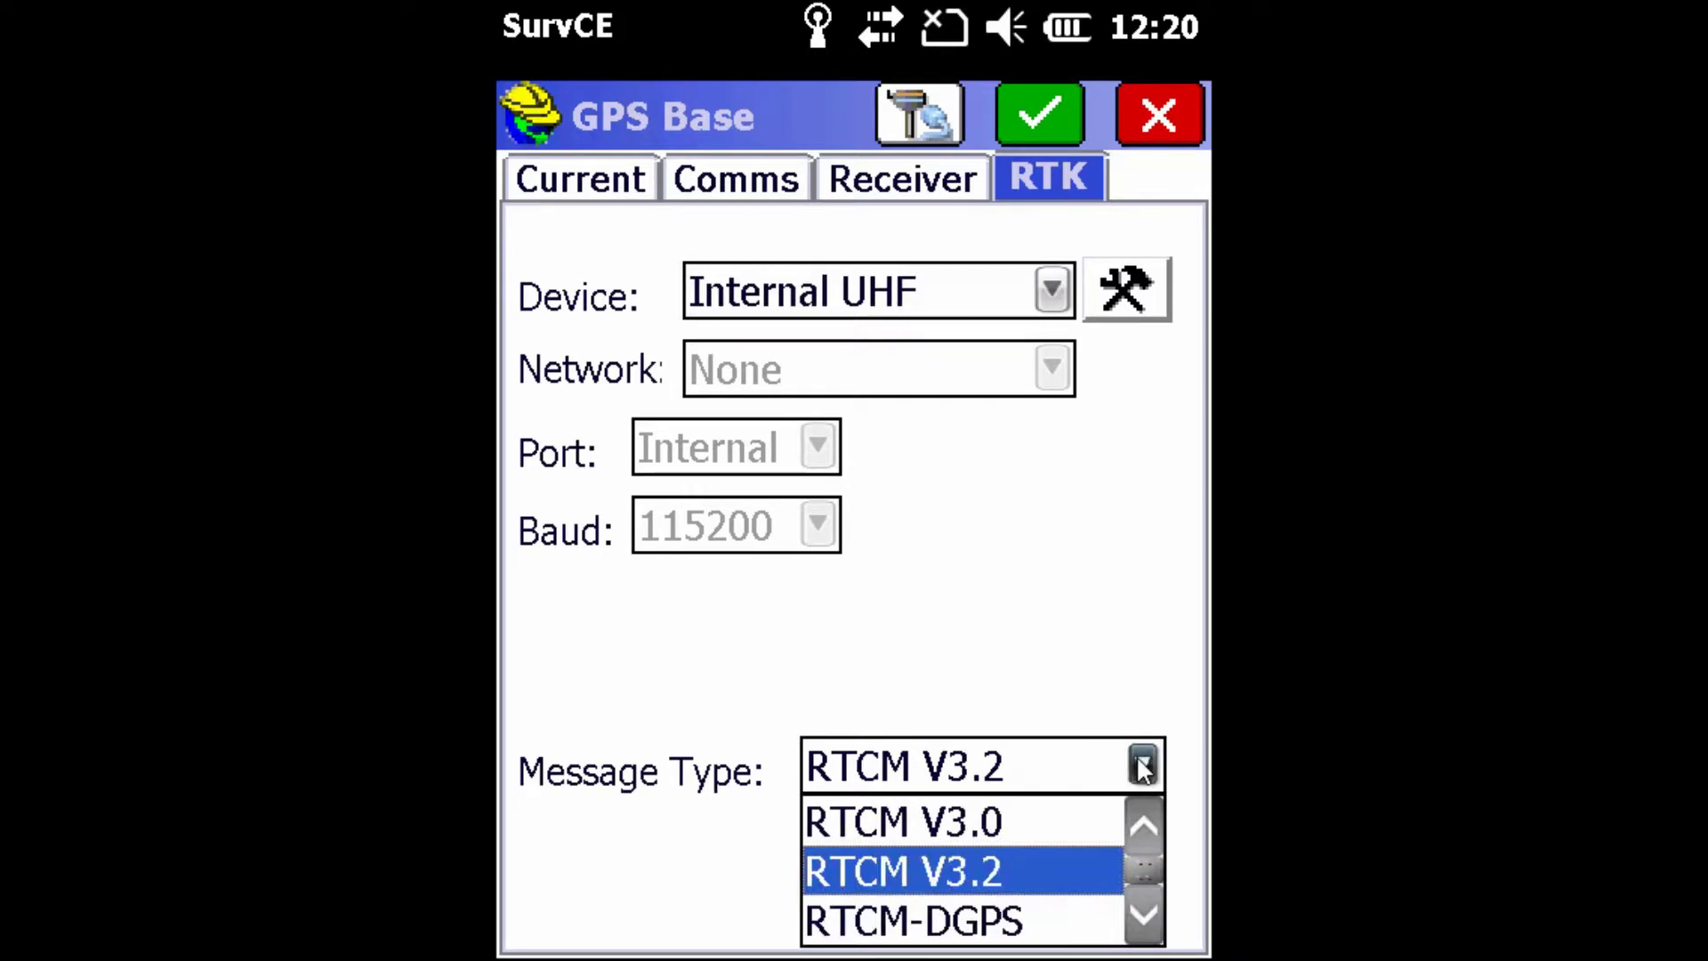
left_click(1086, 751)
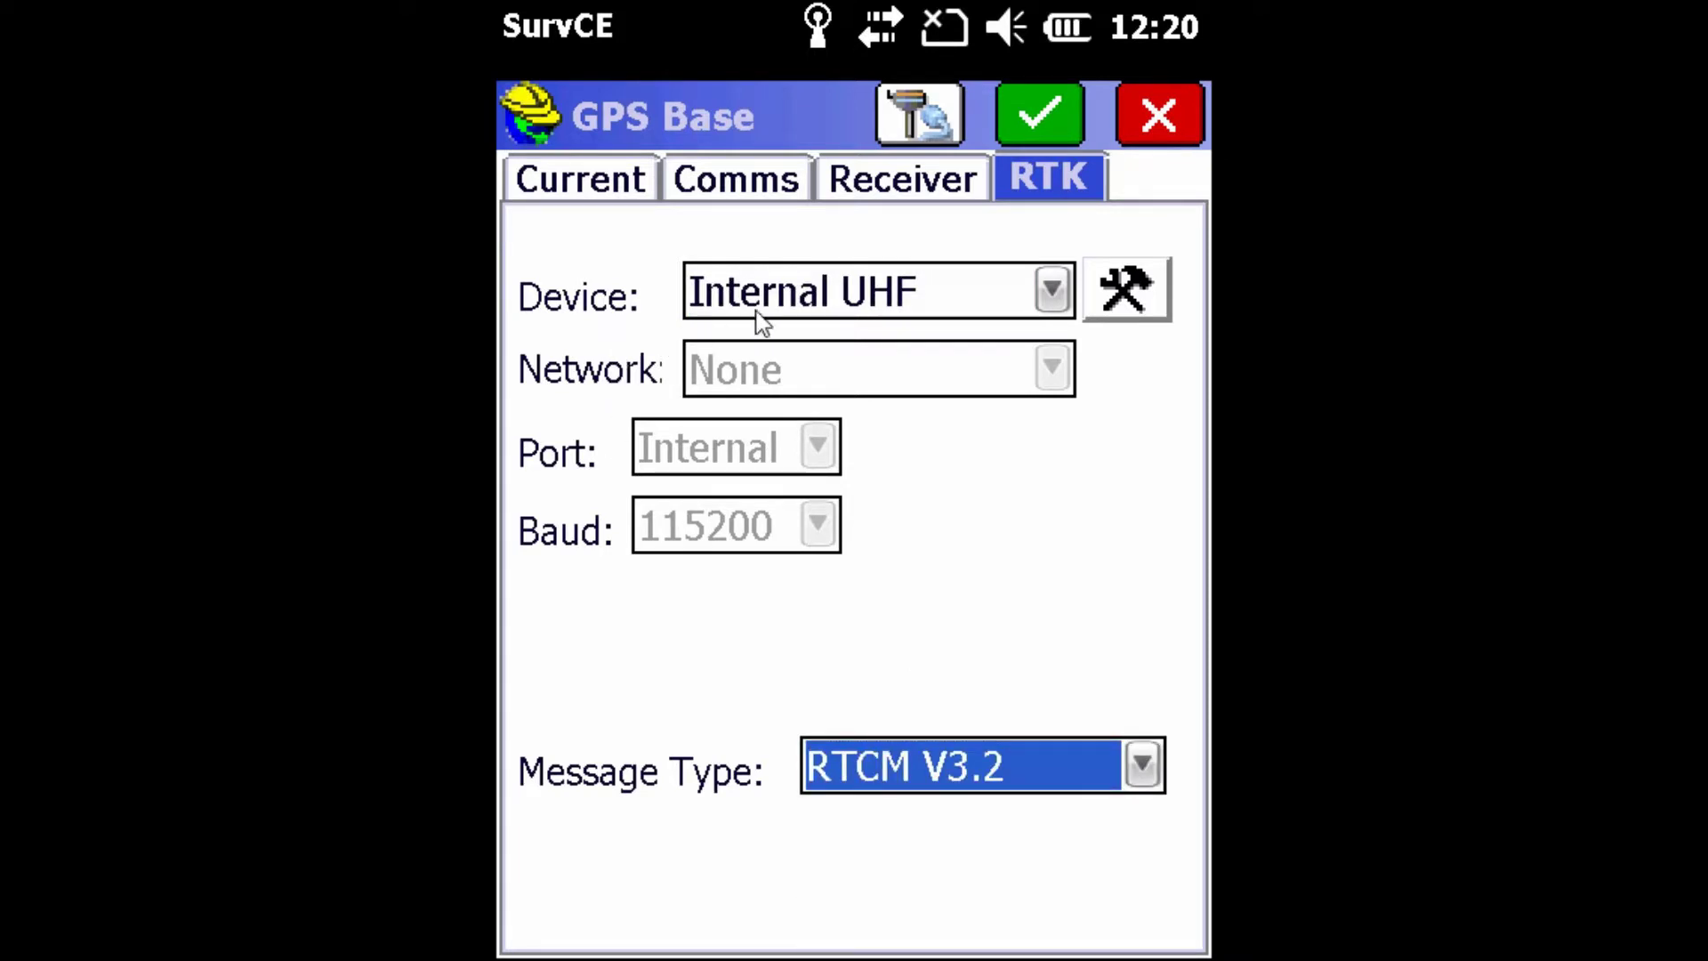
Set the Internal UHF radio to Satel protocol, 1 Watt, channel 3: 452 MHz.
left_click(1126, 316)
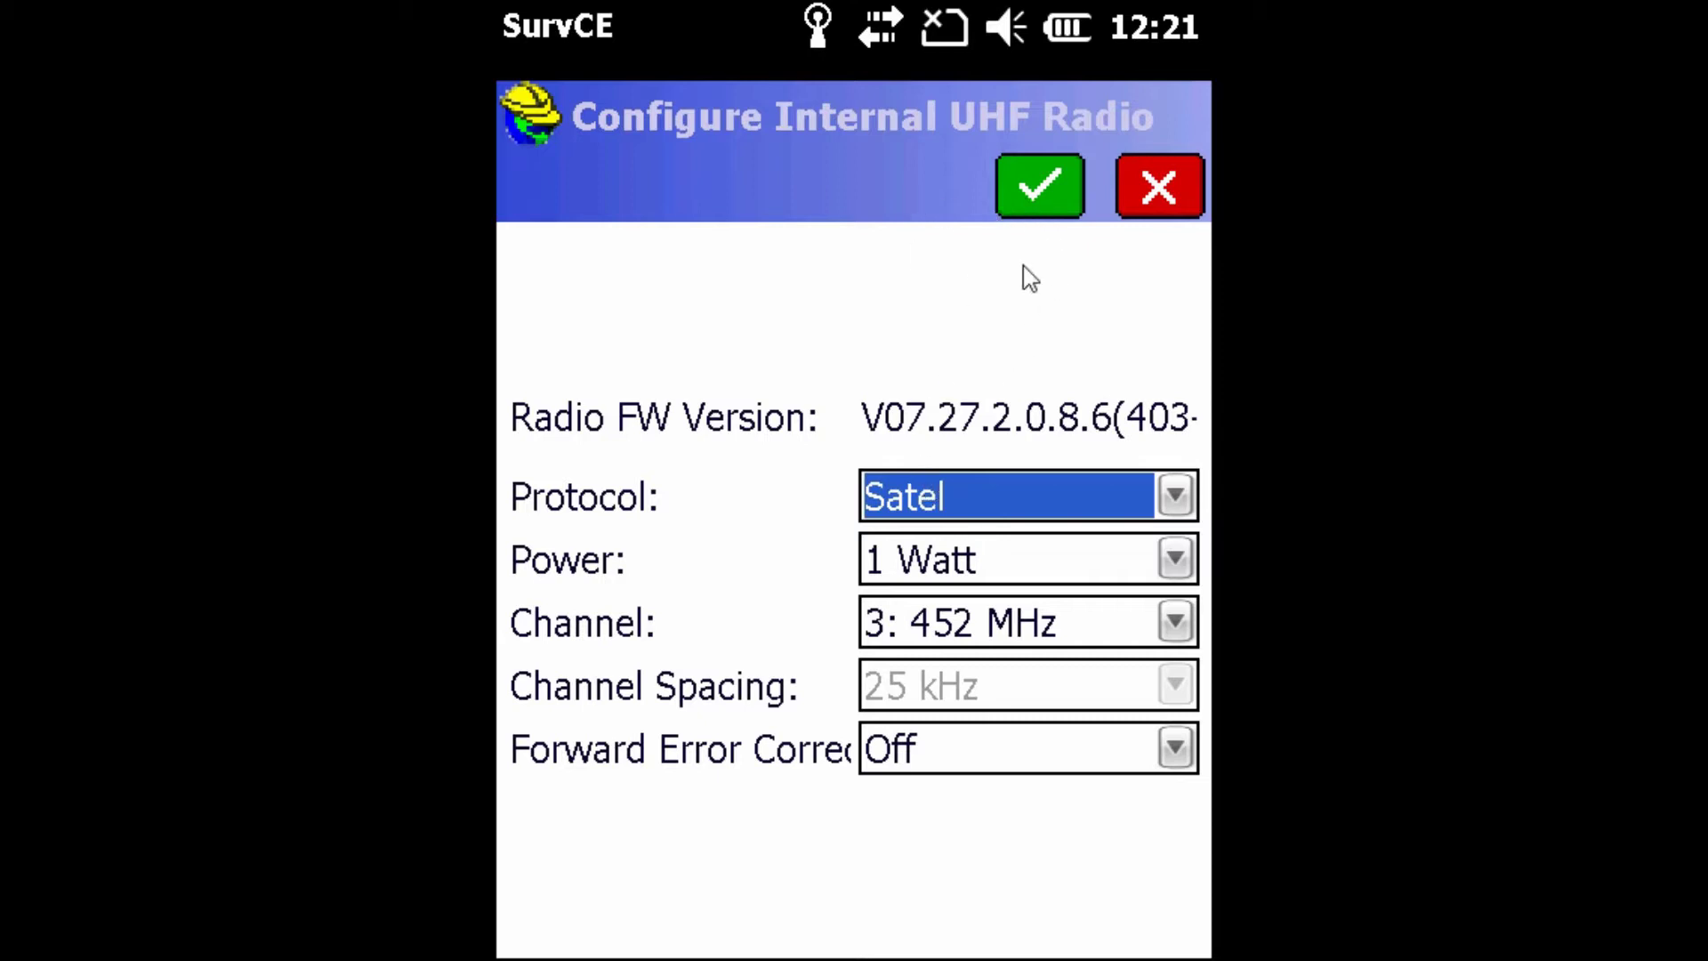
left_click(1034, 187)
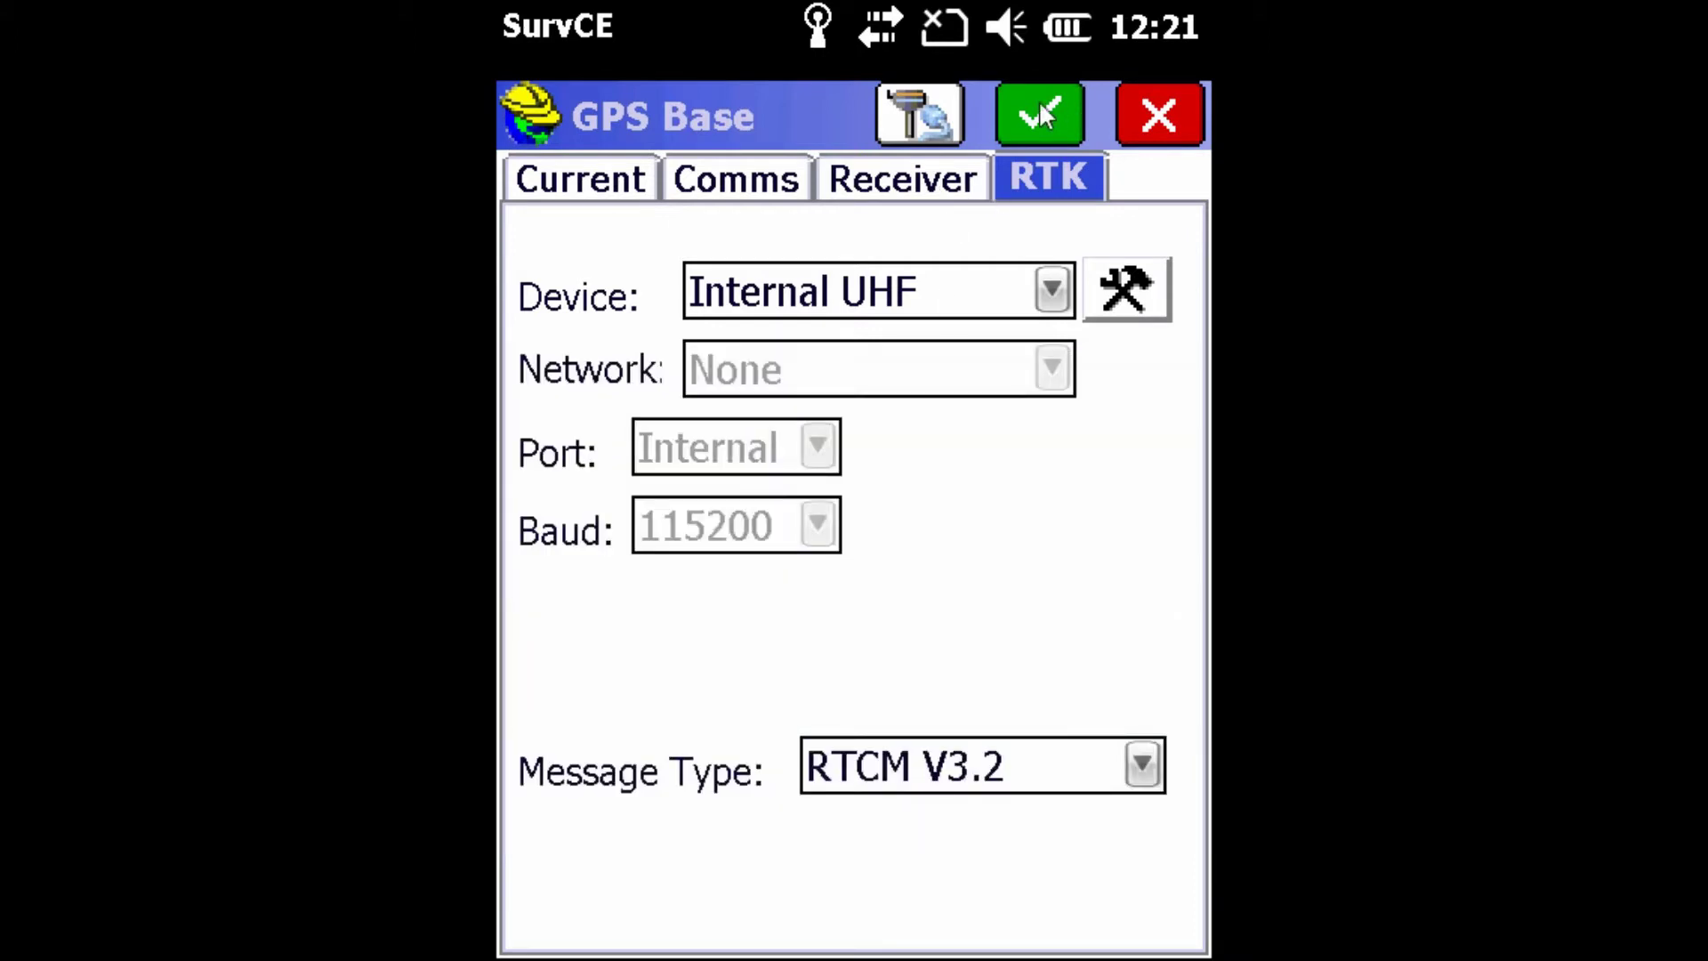
Send the GPS Base configuration to the S321 receiver.
left_click(1039, 114)
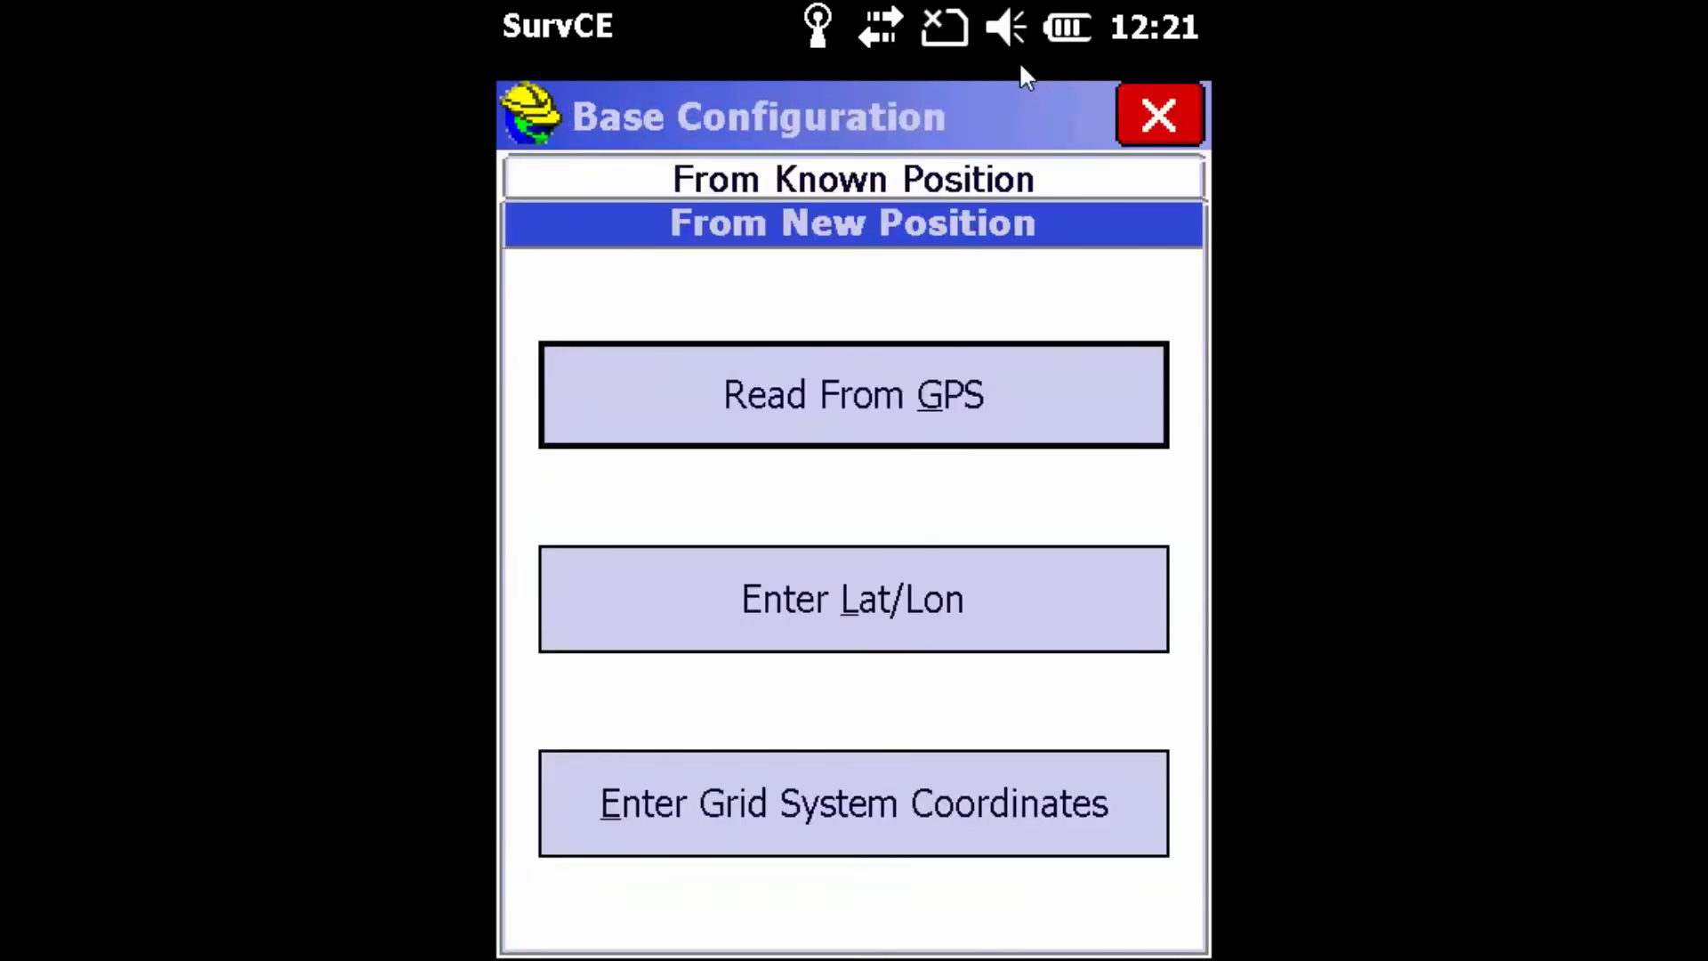
Read the new base position from GPS, averaging 10 readings.
left_click(840, 427)
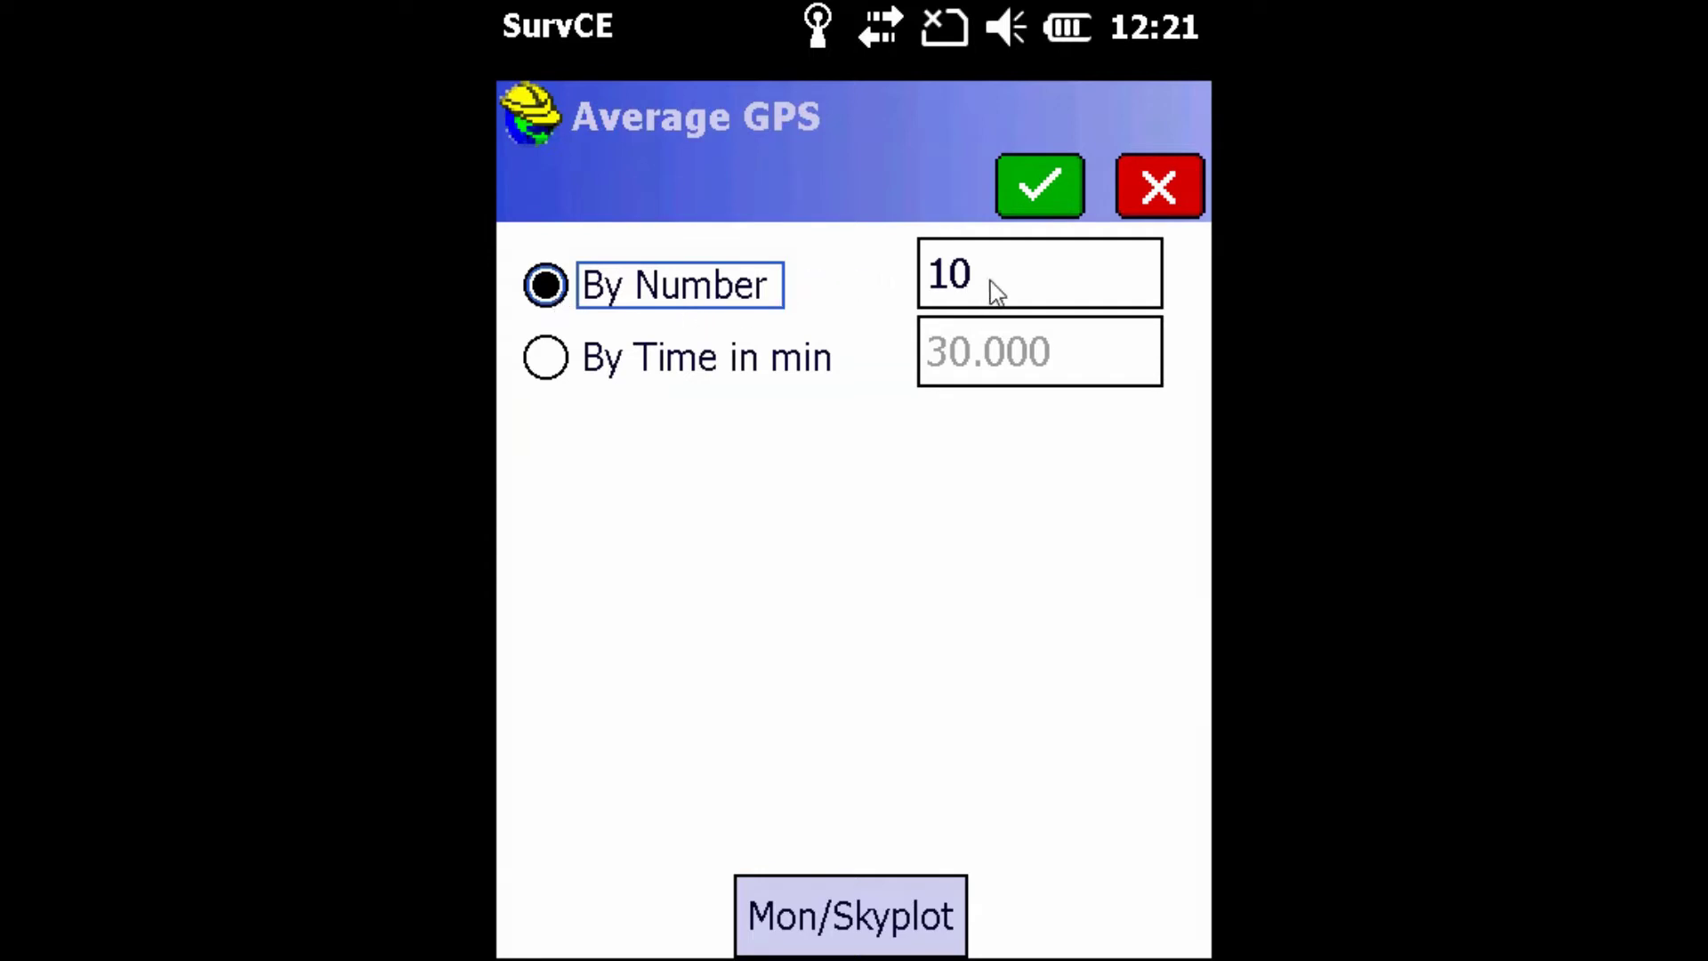
left_click(1070, 187)
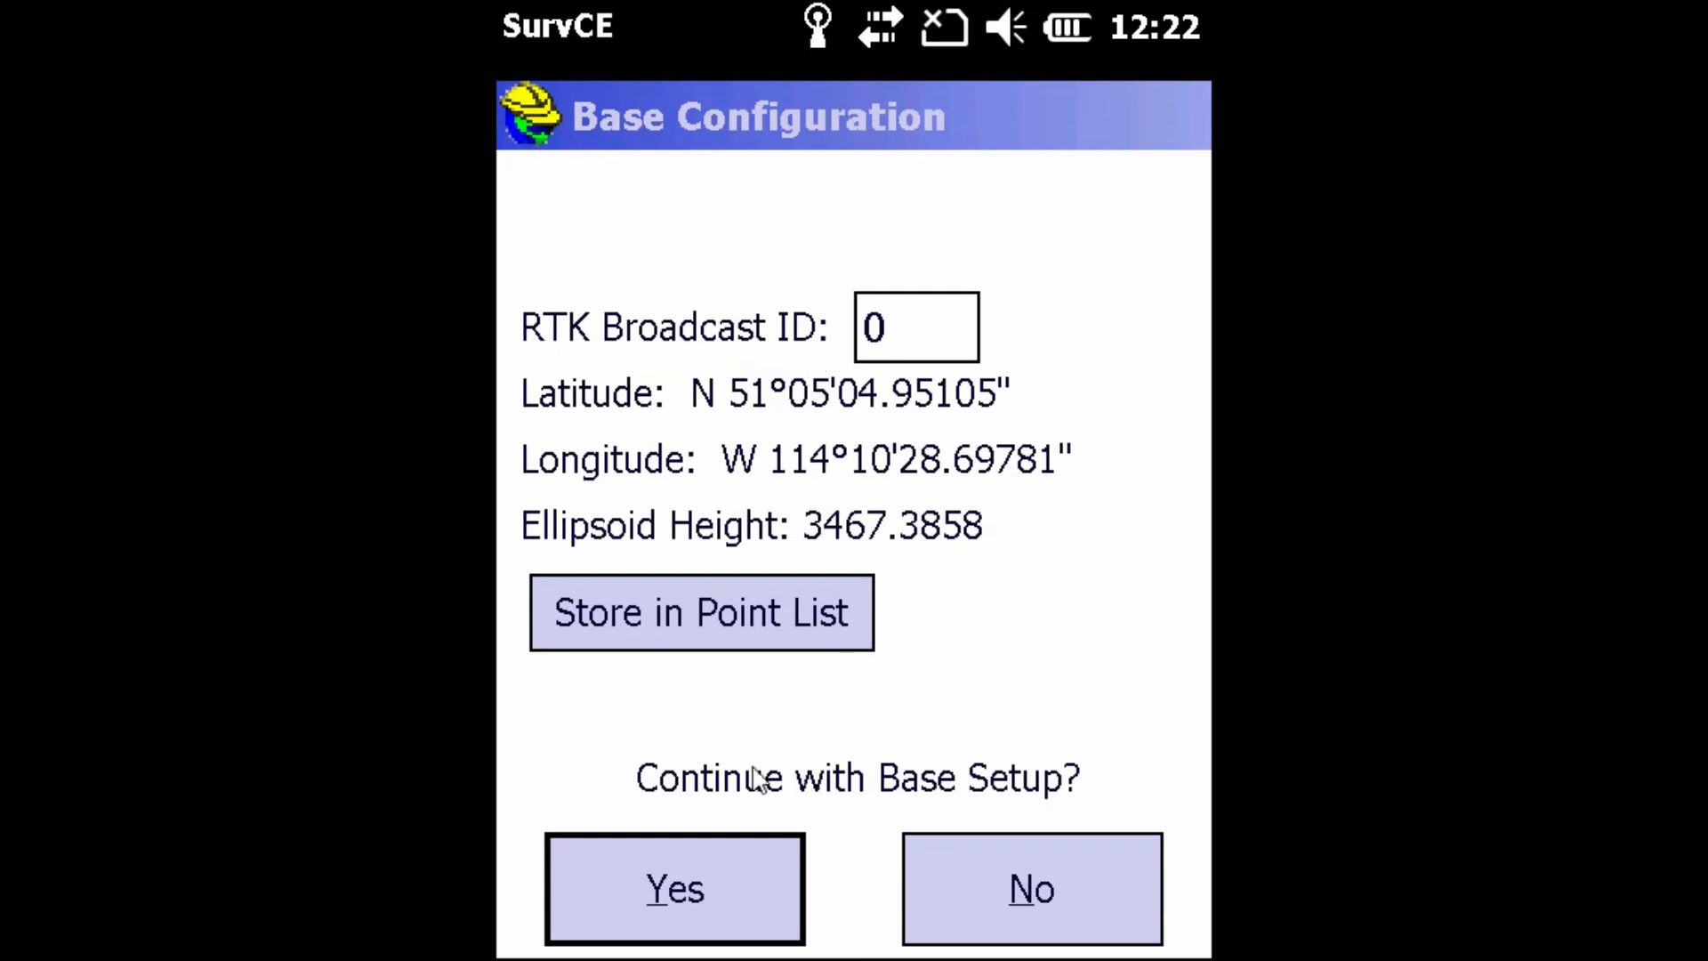
Answer Yes to Continue with Base Setup and let the data finish sending.
left_click(709, 875)
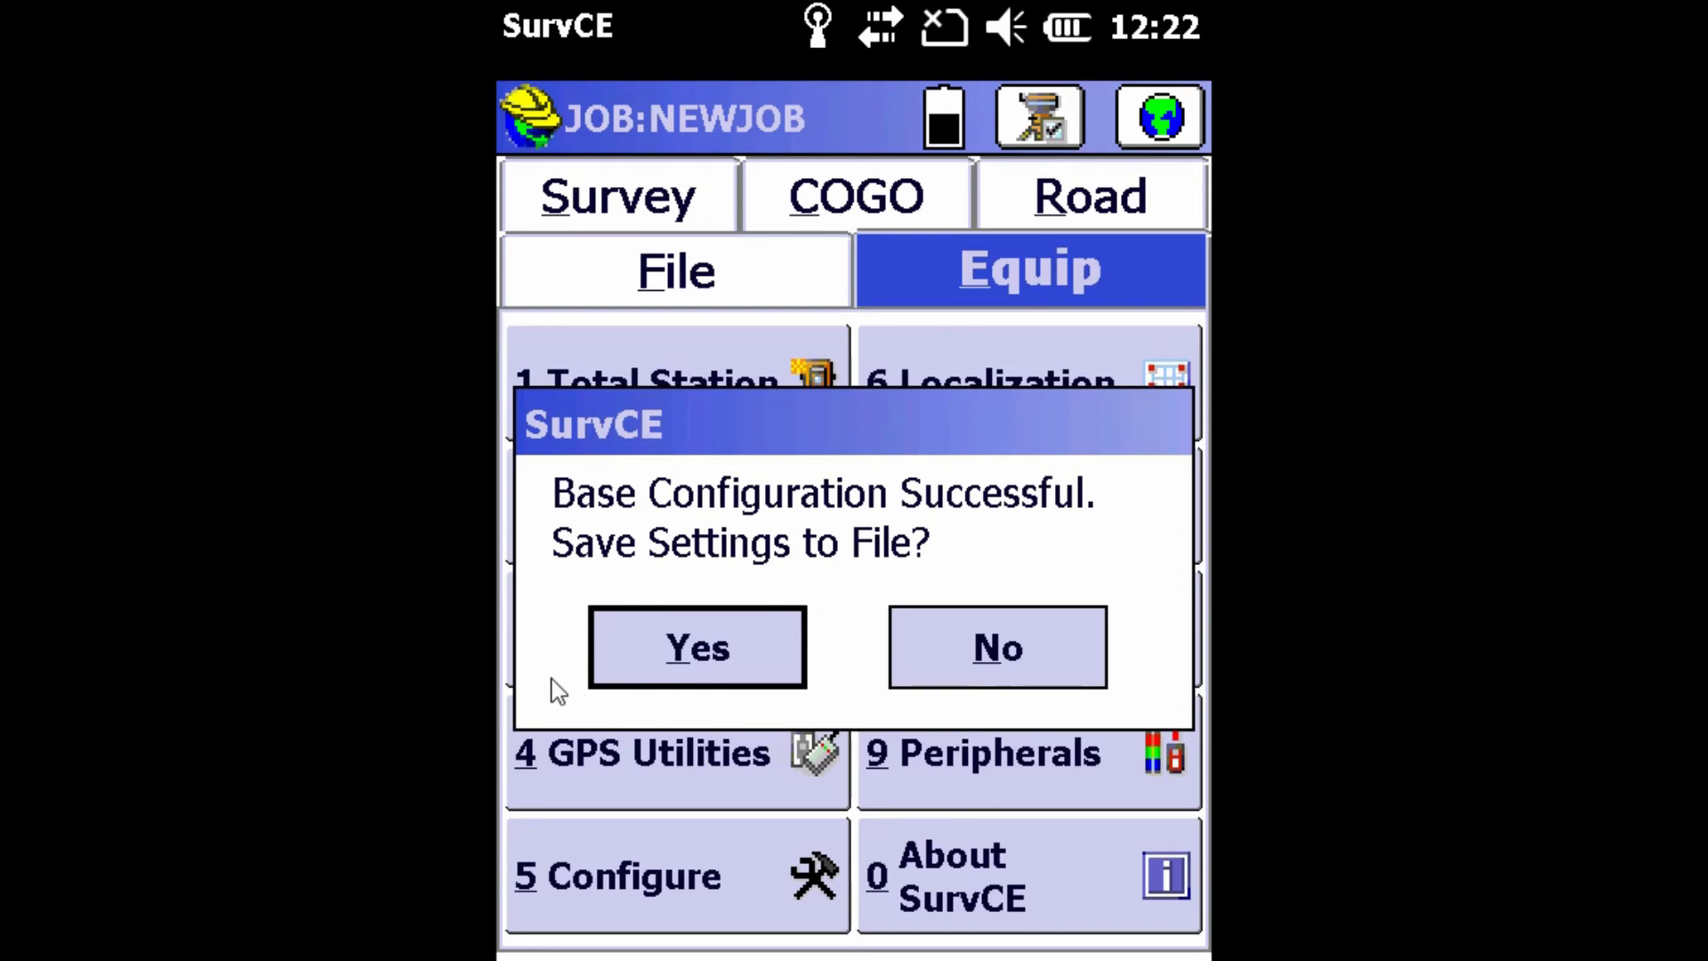
Save the base settings as NewJob.ref, overwriting the existing base station file.
left_click(635, 668)
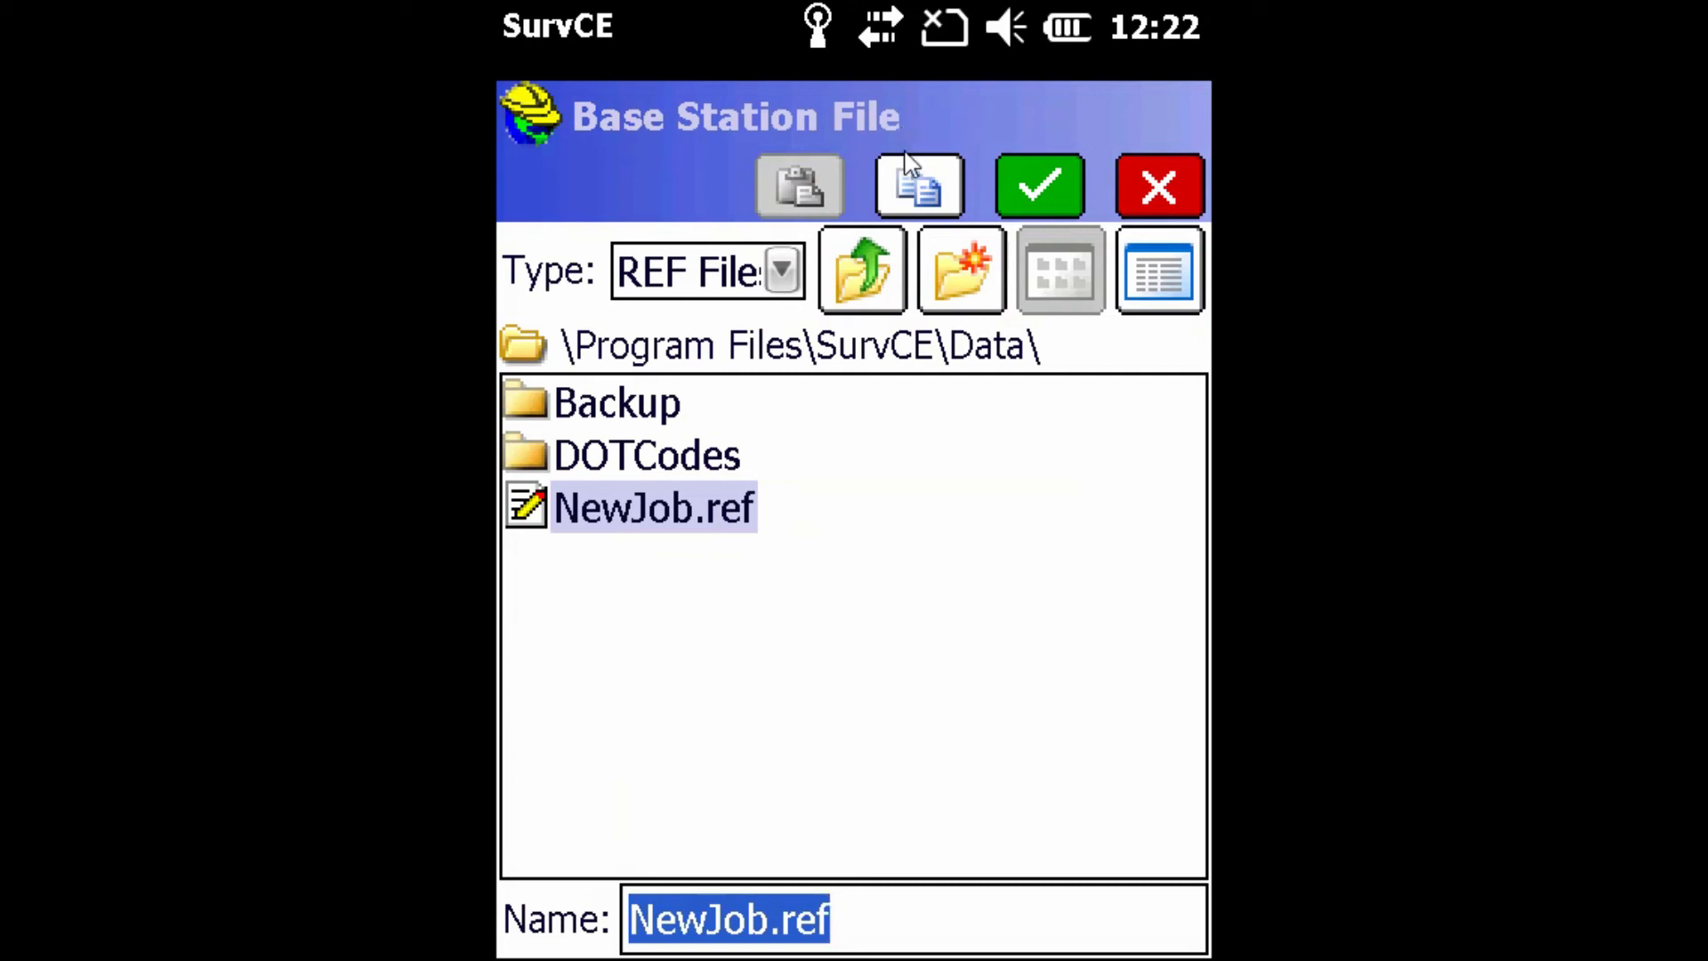
left_click(1040, 185)
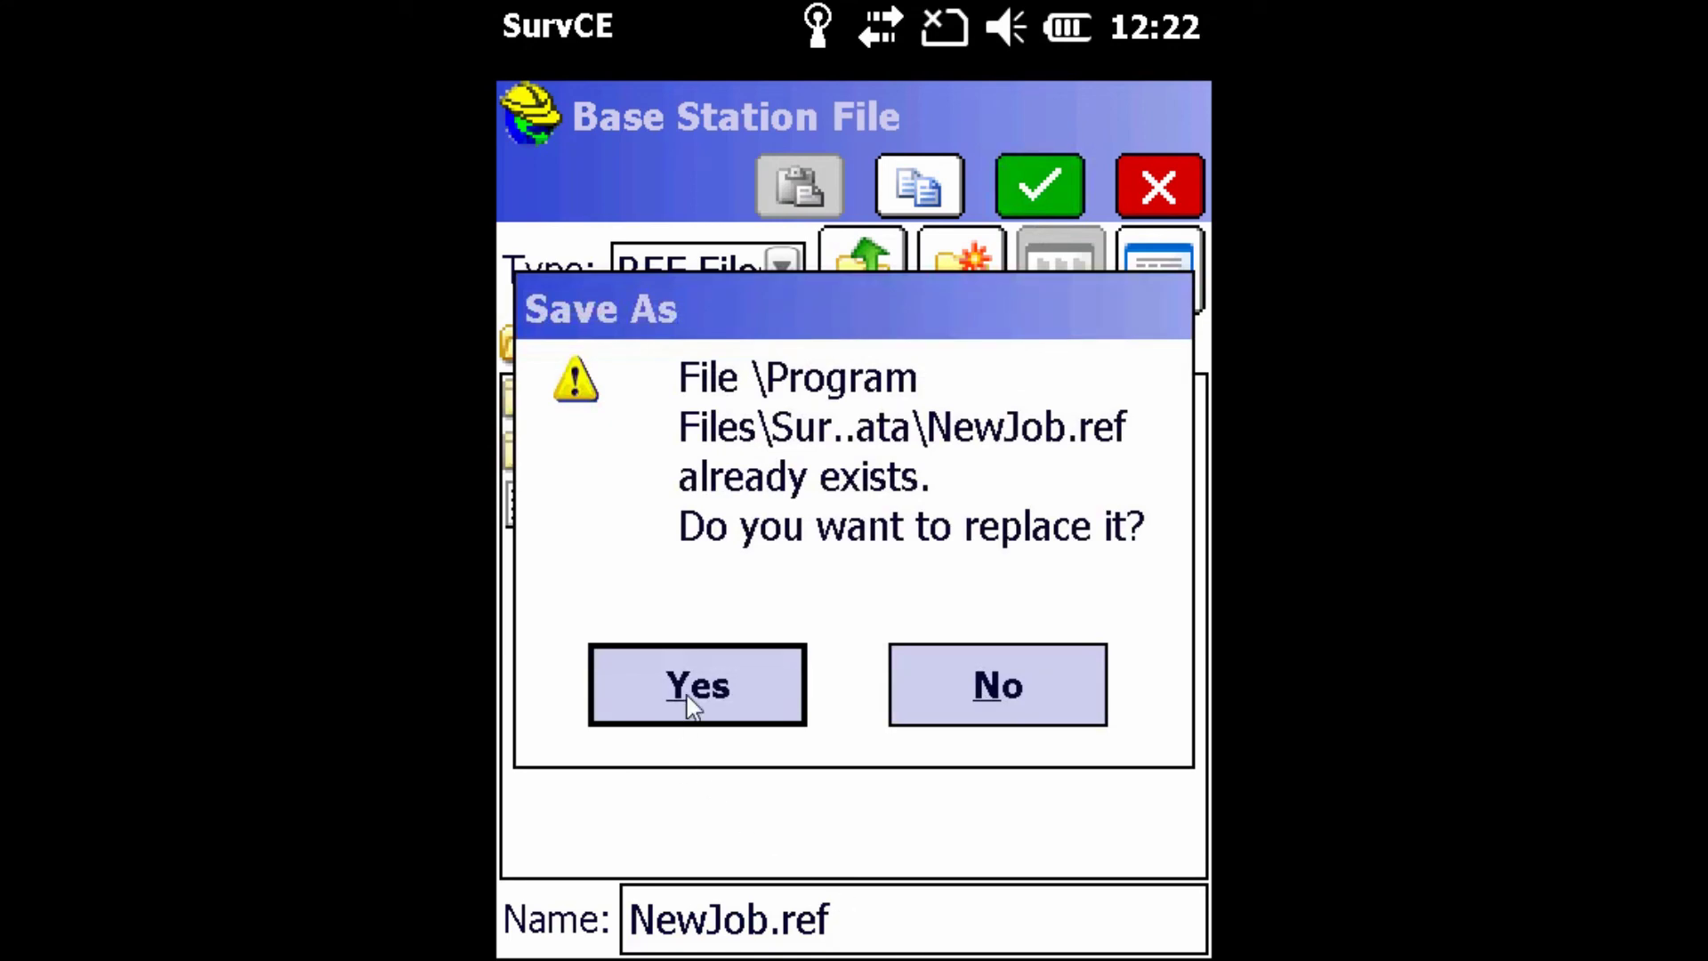
left_click(712, 719)
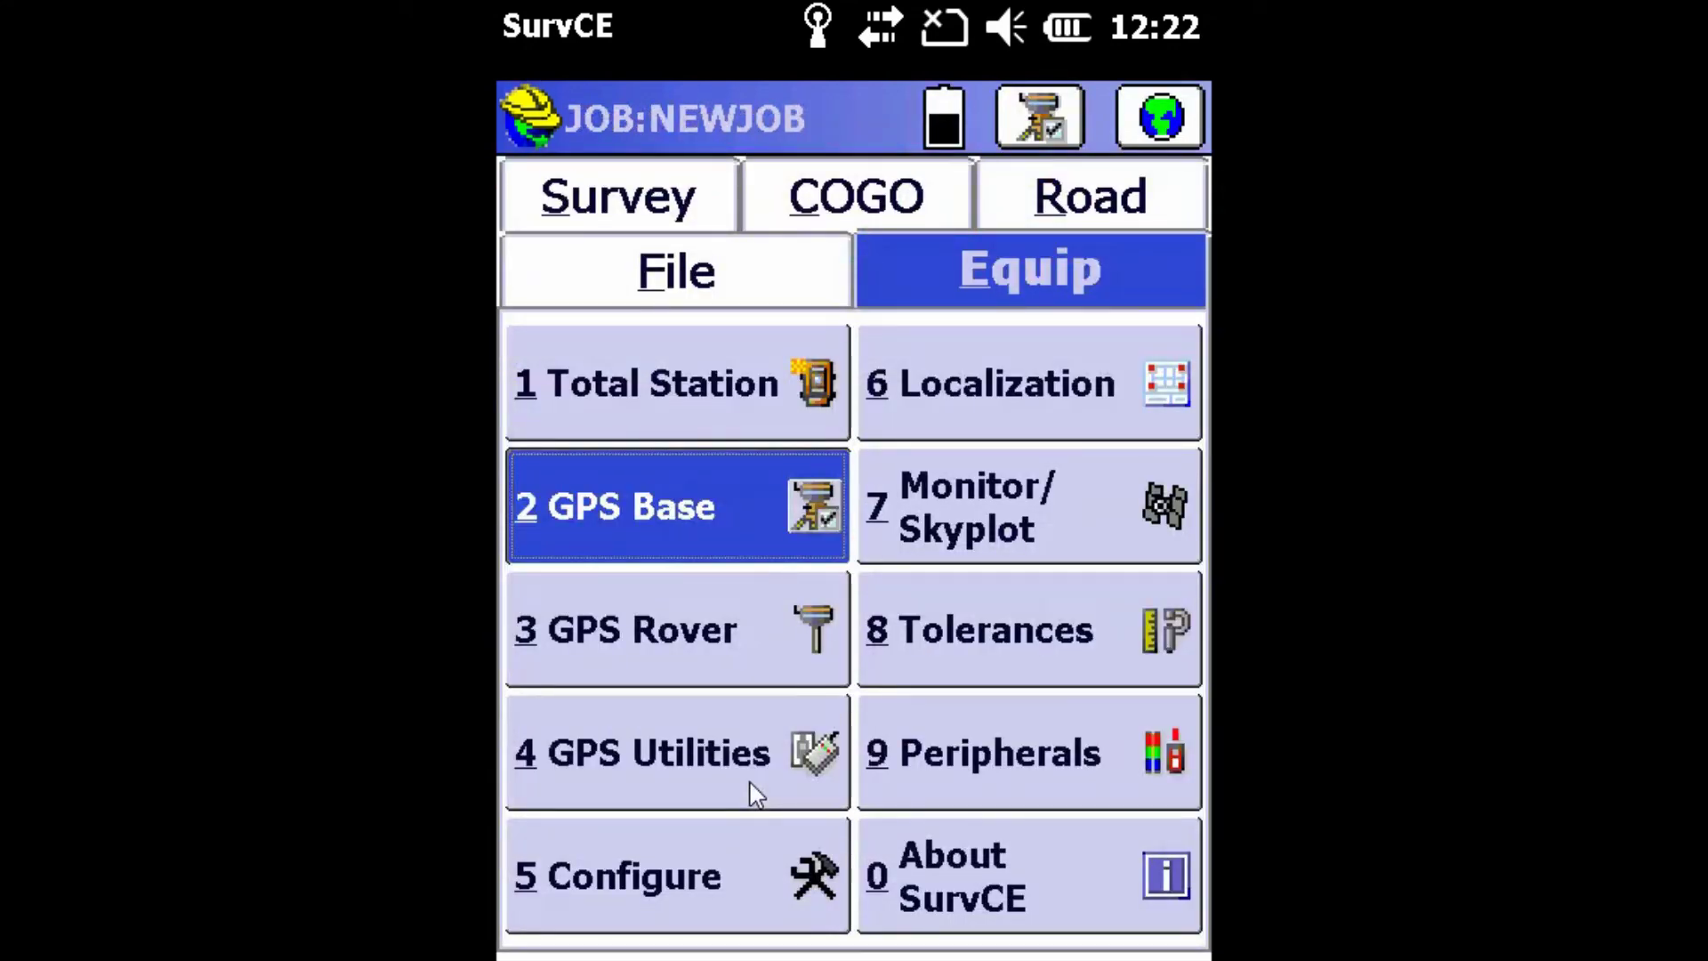